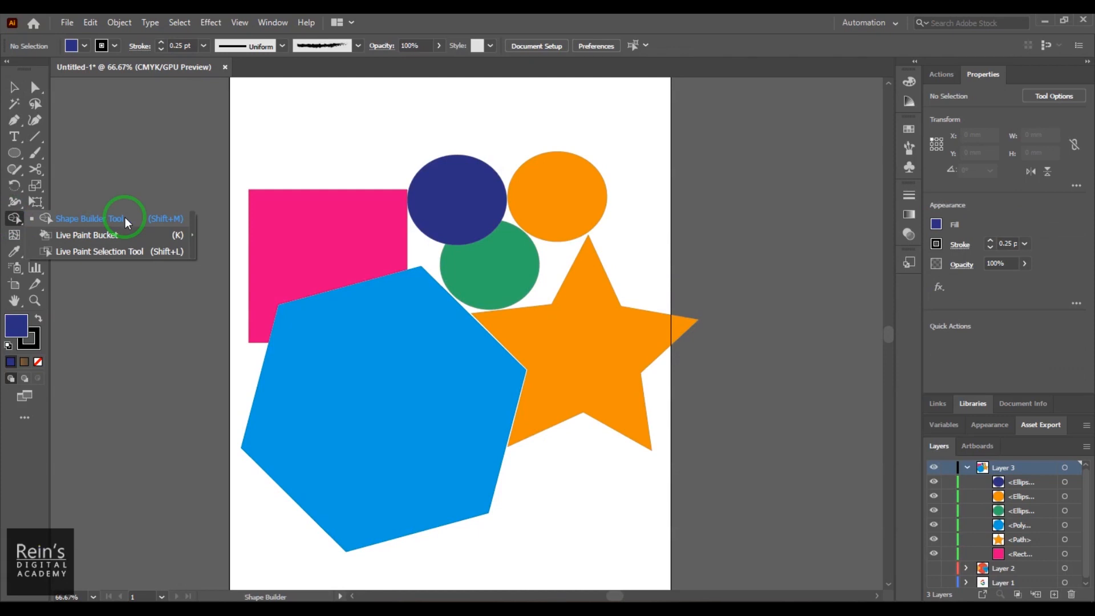
Select the rectangle, hexagon, three circles and star together and activate the Shape Builder tool.
{"action": "left_click", "coordinate": [124, 217]}
{"action": "left_click", "coordinate": [14, 87]}
{"action": "left_click", "coordinate": [342, 249]}
{"action": "left_click", "coordinate": [459, 220]}
{"action": "left_click", "coordinate": [574, 220]}
{"action": "left_click", "coordinate": [525, 289]}
{"action": "left_click", "coordinate": [578, 346]}
{"action": "left_click", "coordinate": [465, 386]}
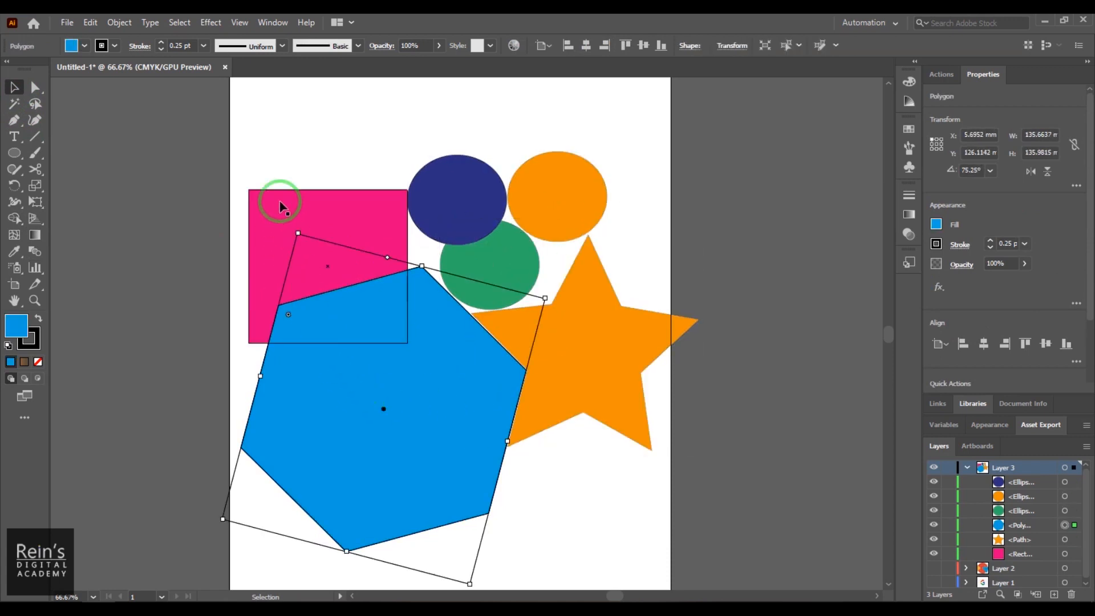
{"action": "left_click", "coordinate": [286, 221]}
{"action": "left_click_drag", "start_coordinate": [249, 128], "coordinate": [714, 533]}
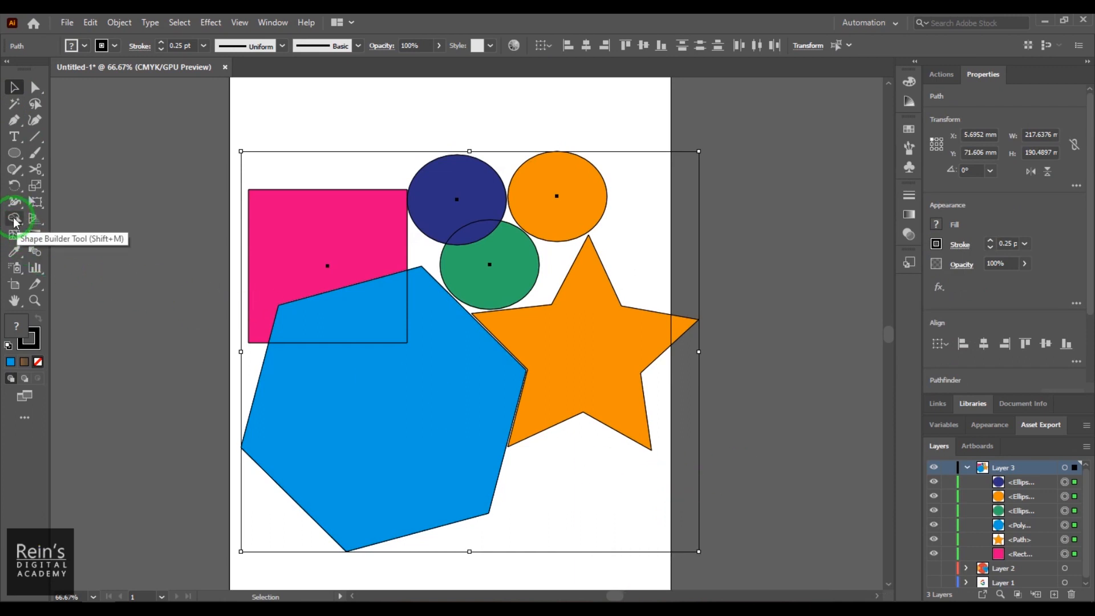
{"action": "left_click", "coordinate": [14, 220]}
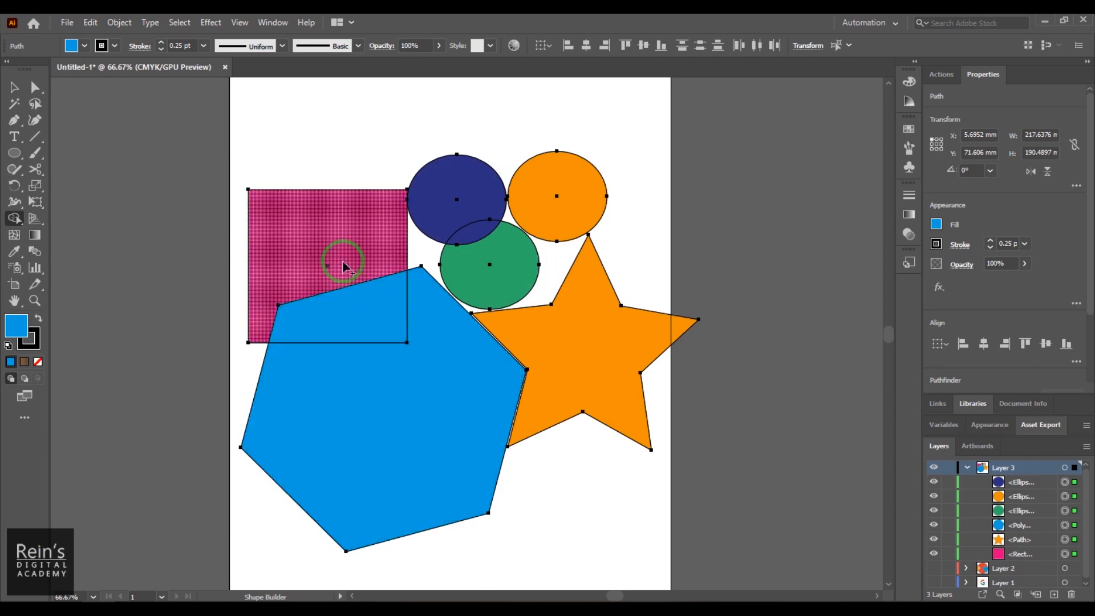
Try merging the pink rectangle with the blue hexagon, starting the merge from the rectangle, and undo it.
{"action": "mouse_move", "coordinate": [336, 227]}
{"action": "left_mouse_down"}
{"action": "mouse_move", "coordinate": [351, 246]}
{"action": "mouse_move", "coordinate": [350, 301]}
{"action": "left_mouse_up"}
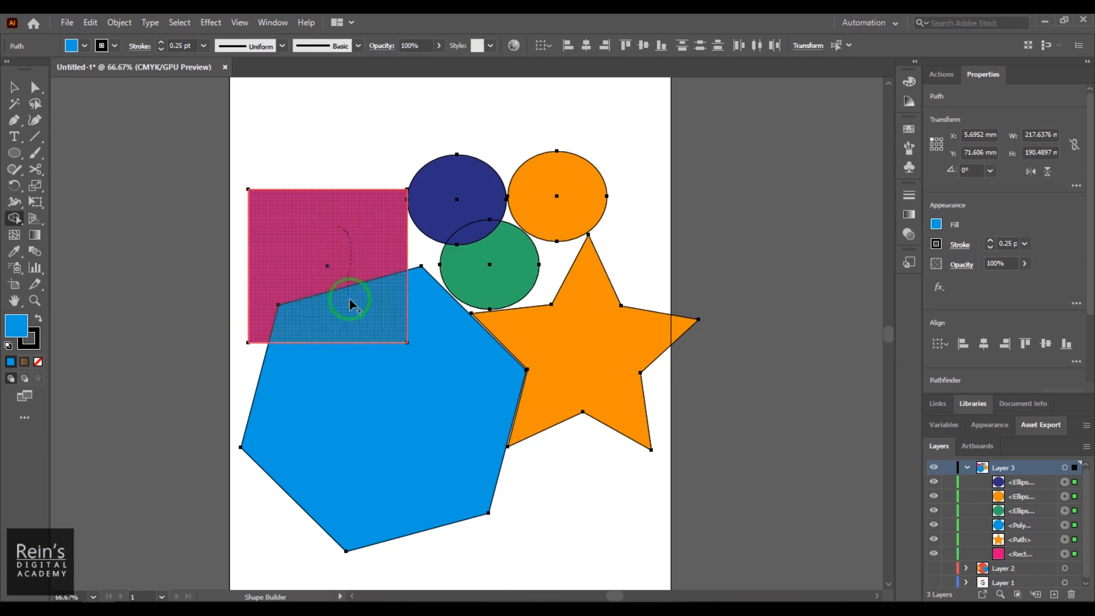
{"action": "mouse_move", "coordinate": [374, 341]}
{"action": "left_mouse_down"}
{"action": "mouse_move", "coordinate": [381, 380]}
{"action": "mouse_move", "coordinate": [400, 402]}
{"action": "left_mouse_up"}
{"action": "left_click_drag", "start_coordinate": [399, 447], "coordinate": [400, 452]}
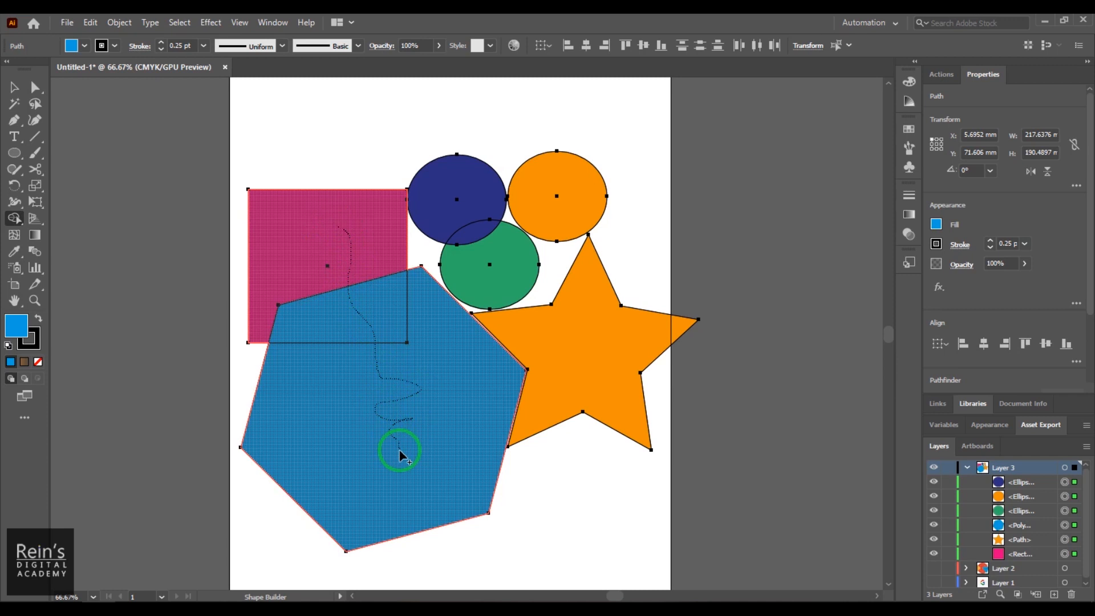
{"action": "left_click_drag", "start_coordinate": [399, 454], "coordinate": [399, 448]}
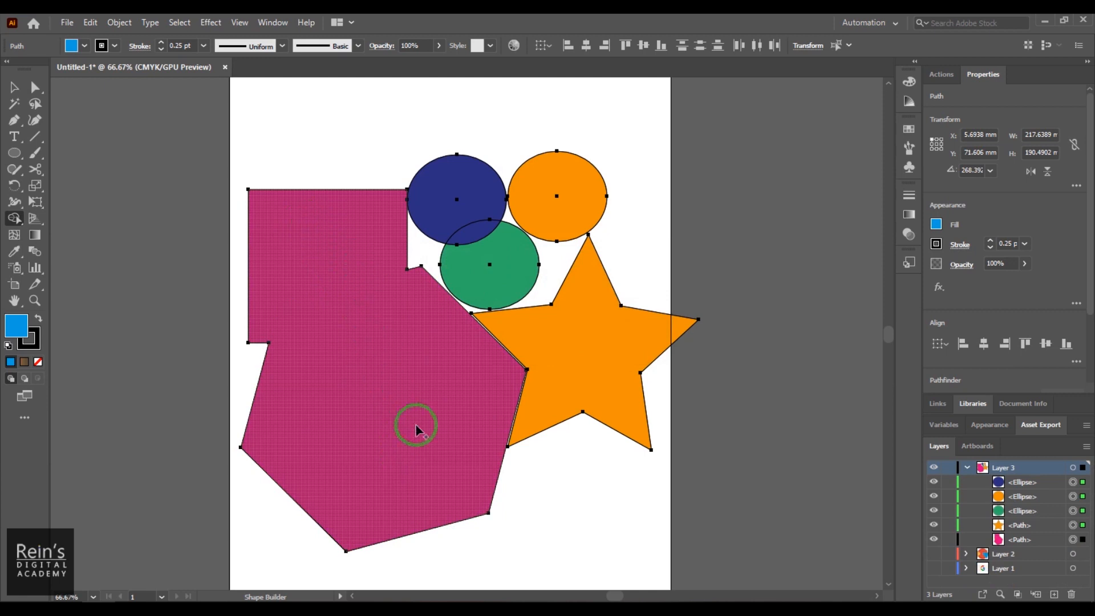
{"action": "key", "text": "ctrl+z"}
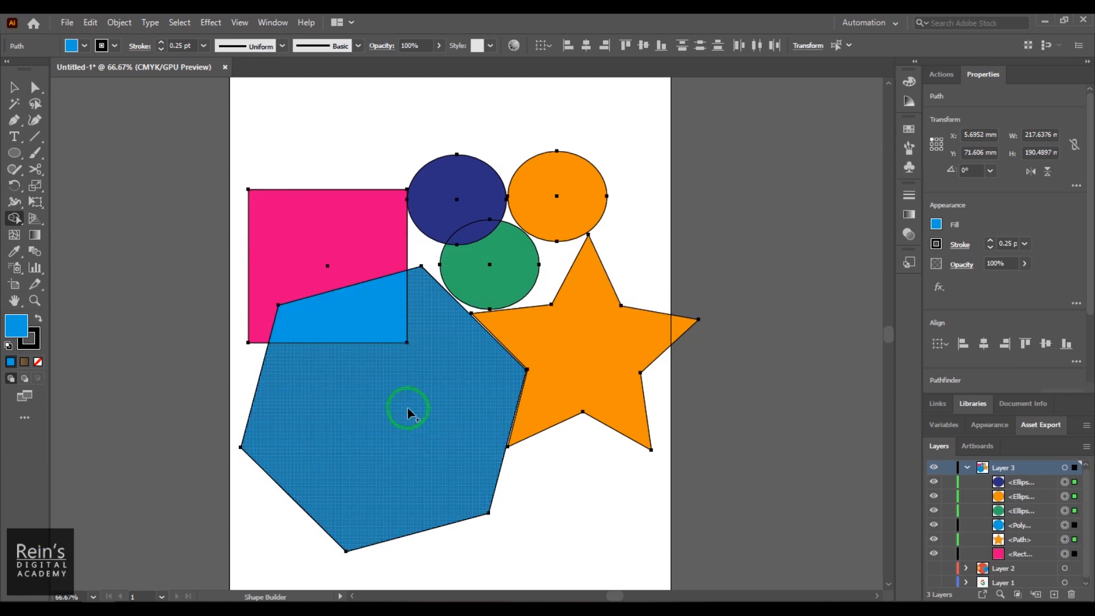
Try merging the same two shapes starting from the hexagon and then the overlap with the hexagon, undoing each merge.
{"action": "mouse_move", "coordinate": [422, 449]}
{"action": "left_mouse_down"}
{"action": "mouse_move", "coordinate": [376, 428]}
{"action": "mouse_move", "coordinate": [366, 337]}
{"action": "mouse_move", "coordinate": [310, 250]}
{"action": "left_mouse_up"}
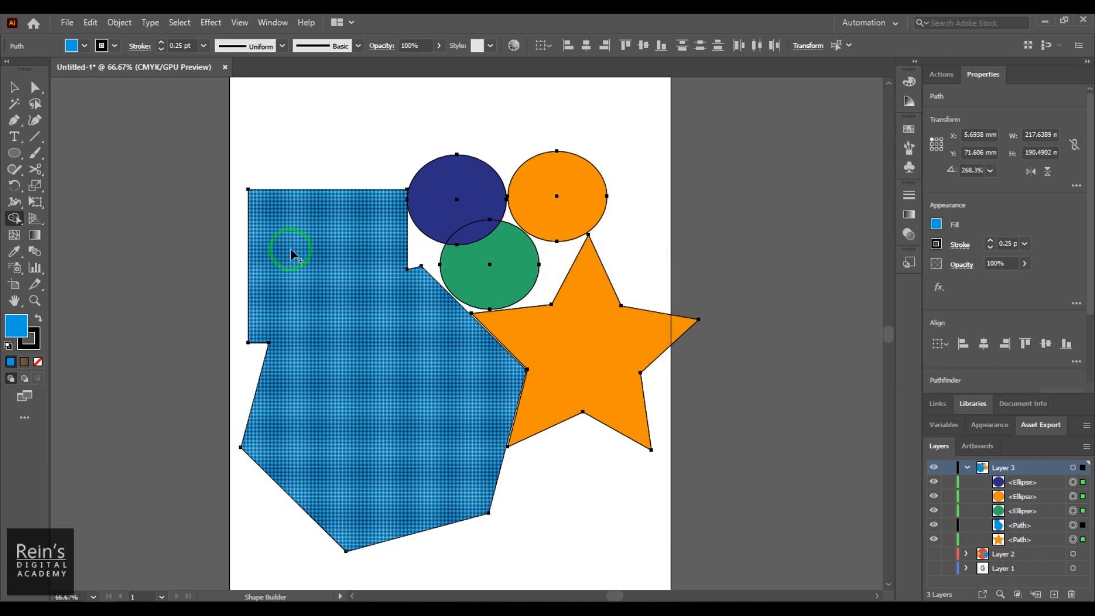
{"action": "key", "text": "ctrl+z"}
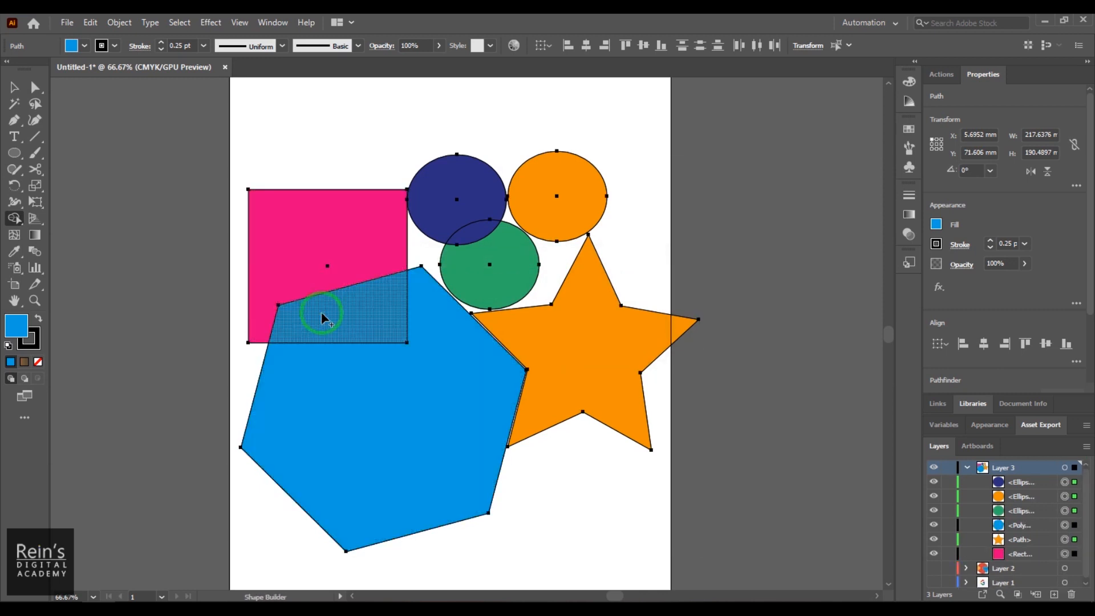
{"action": "mouse_move", "coordinate": [322, 318]}
{"action": "left_mouse_down"}
{"action": "mouse_move", "coordinate": [296, 227]}
{"action": "mouse_move", "coordinate": [386, 450]}
{"action": "left_mouse_up"}
{"action": "key", "text": "ctrl+z"}
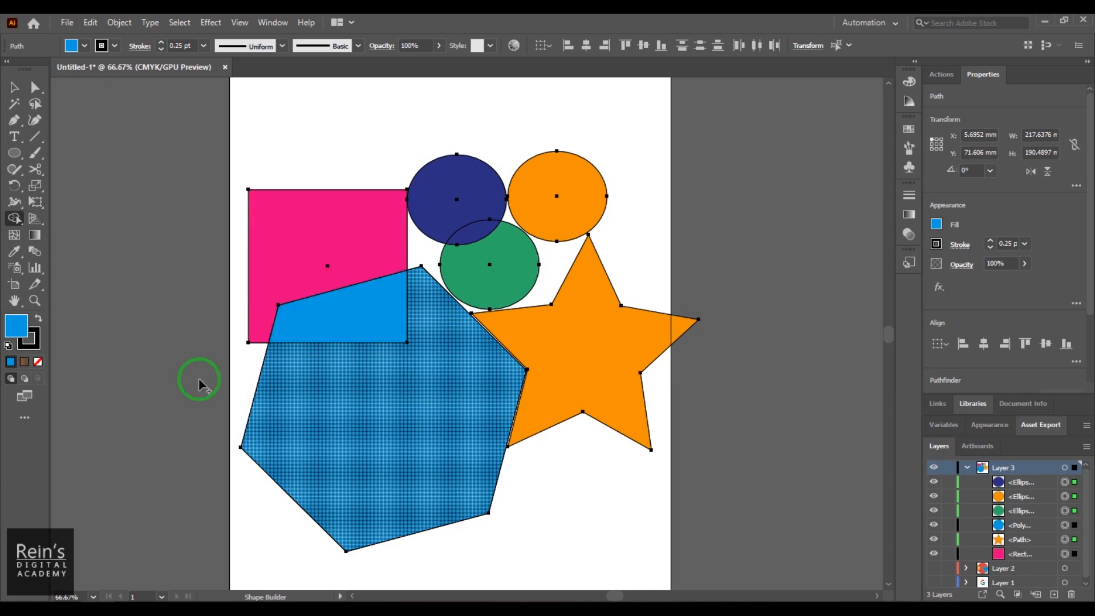
Set the fill colour to light cyan, hex 30FCED.
{"action": "double_click", "coordinate": [19, 335]}
{"action": "left_click", "coordinate": [854, 259]}
{"action": "left_click", "coordinate": [816, 173]}
{"action": "left_click", "coordinate": [793, 168]}
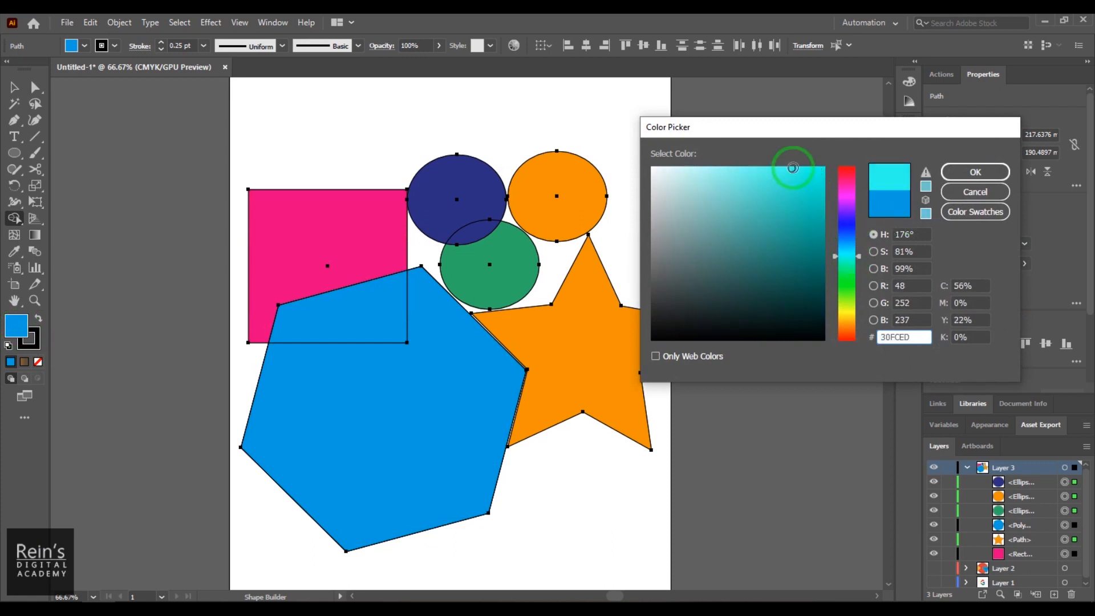
{"action": "left_click", "coordinate": [984, 177]}
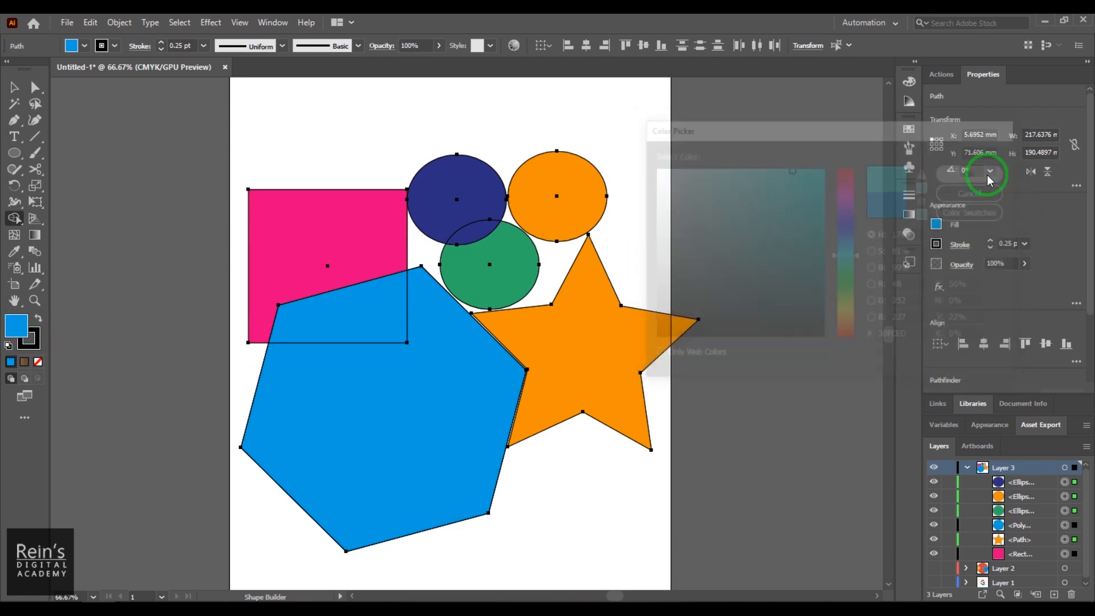
Set Shape Builder to pick colour from Color Swatches, and try merging the pink rectangle with the blue hexagon before undoing that merge.
{"action": "double_click", "coordinate": [14, 219]}
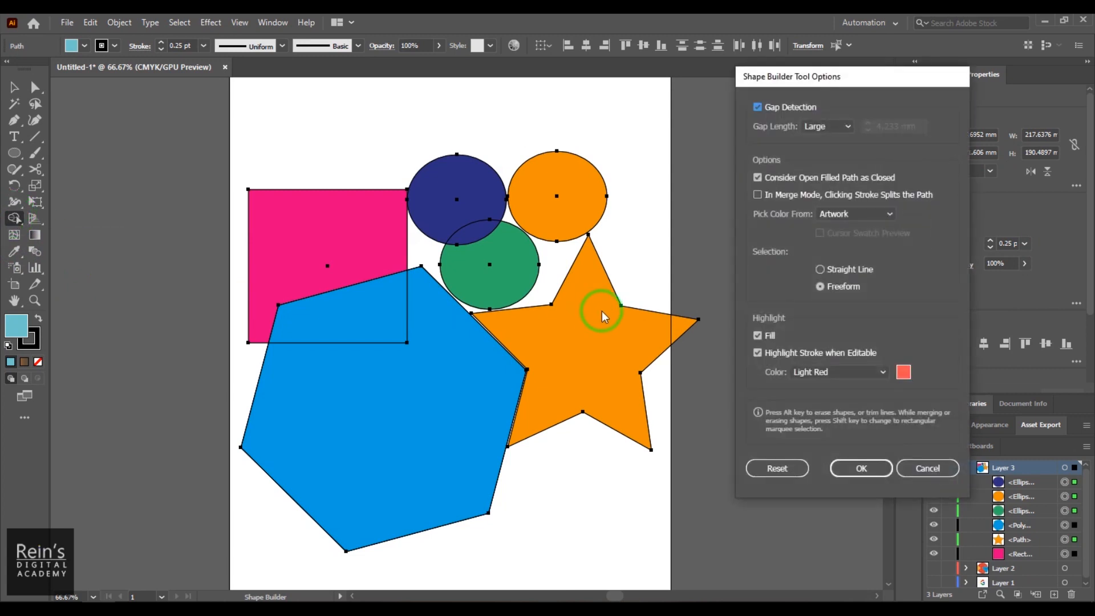
{"action": "left_click", "coordinate": [870, 216]}
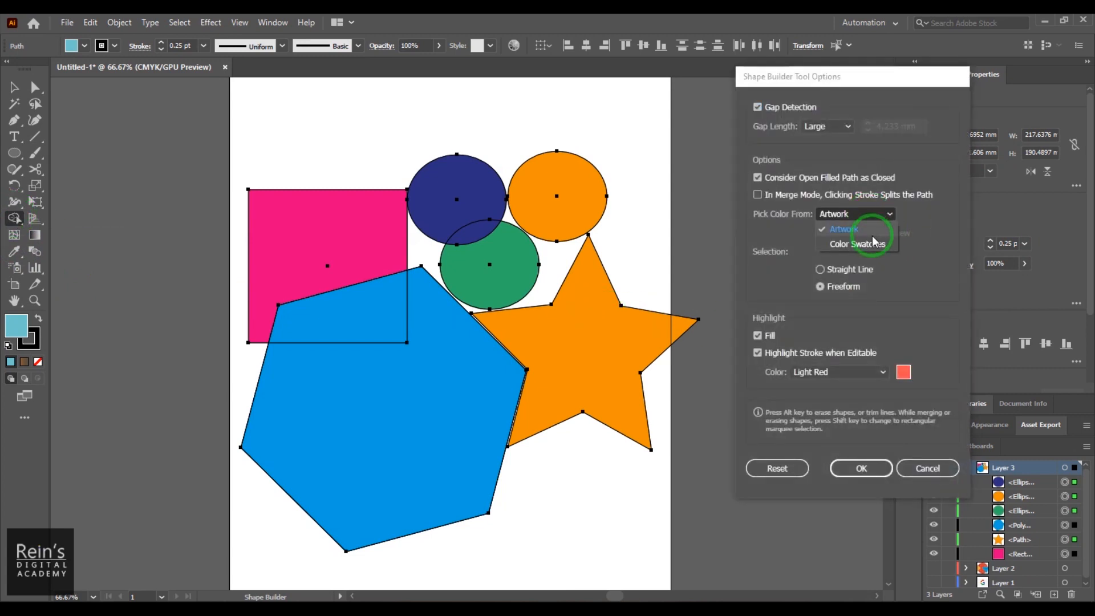
{"action": "left_click", "coordinate": [872, 236]}
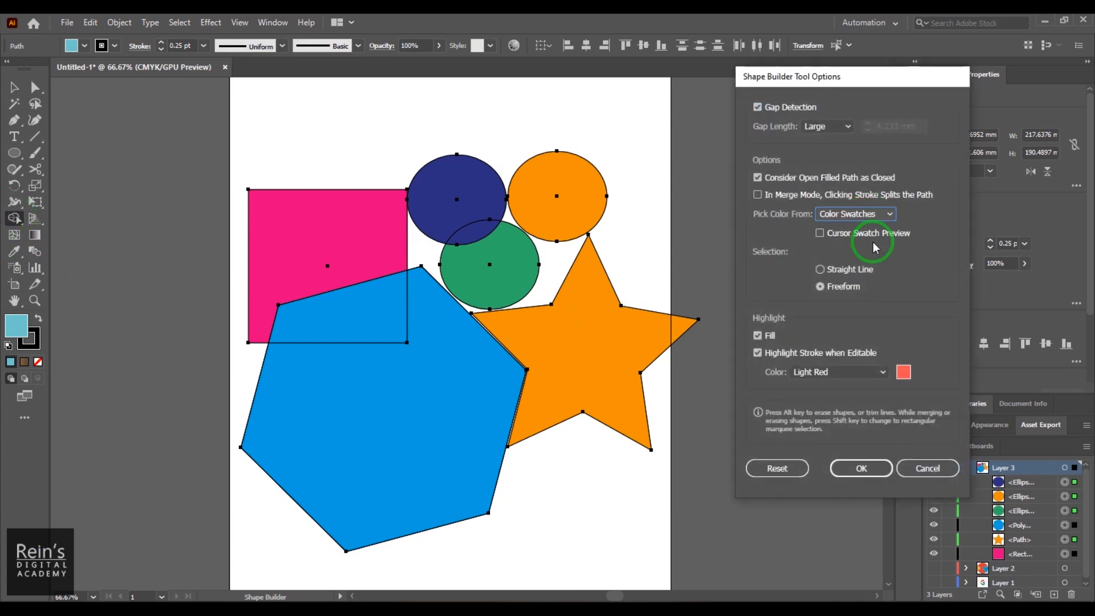
{"action": "left_click", "coordinate": [861, 468]}
{"action": "mouse_move", "coordinate": [322, 227]}
{"action": "left_mouse_down"}
{"action": "mouse_move", "coordinate": [349, 340]}
{"action": "mouse_move", "coordinate": [419, 431]}
{"action": "left_mouse_up"}
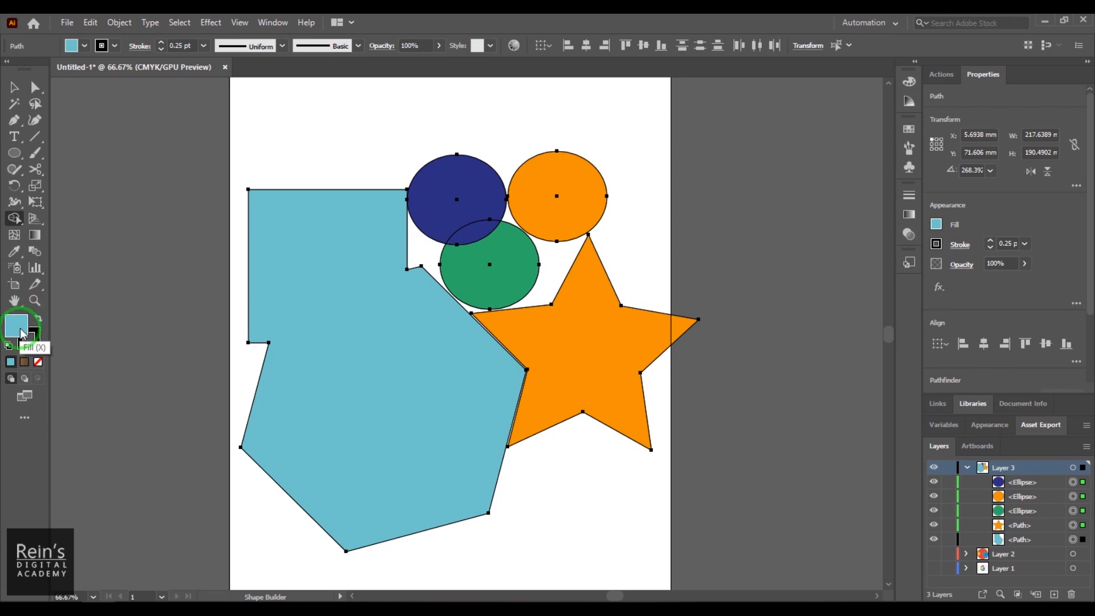
{"action": "key", "text": "ctrl+z"}
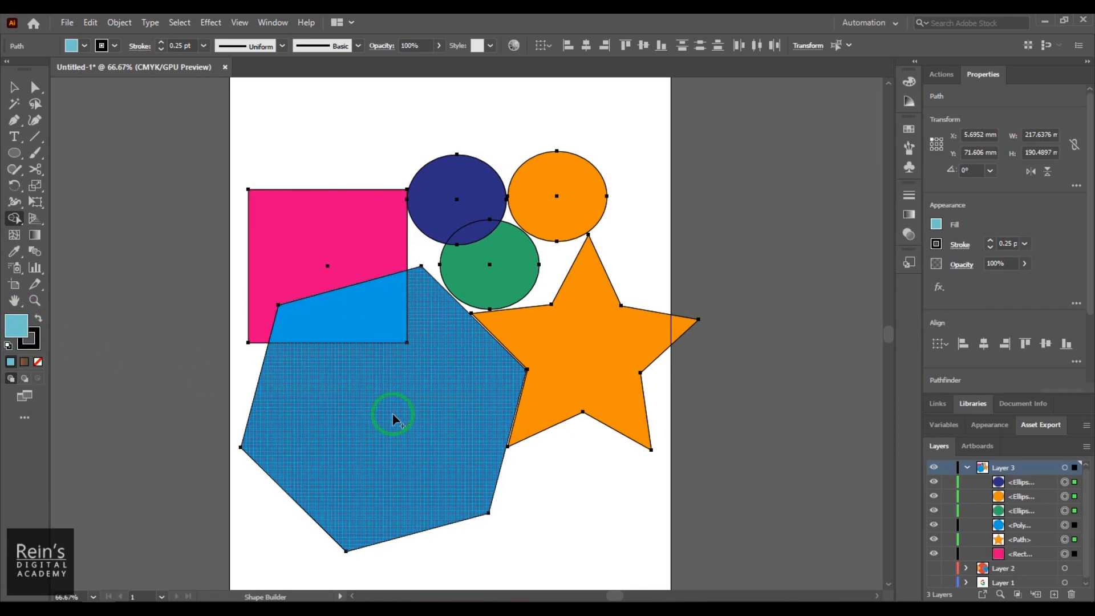
Switch Gap Detection off and back on in the Shape Builder options and accept them.
{"action": "double_click", "coordinate": [14, 220]}
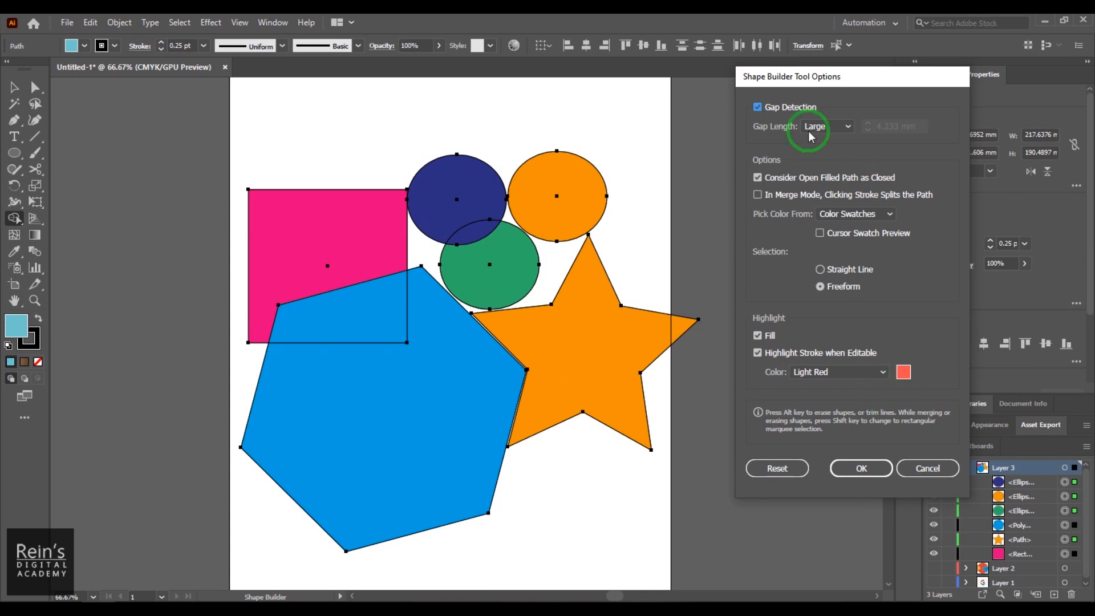
{"action": "left_click", "coordinate": [791, 108]}
{"action": "left_click", "coordinate": [791, 108]}
{"action": "left_click", "coordinate": [866, 468]}
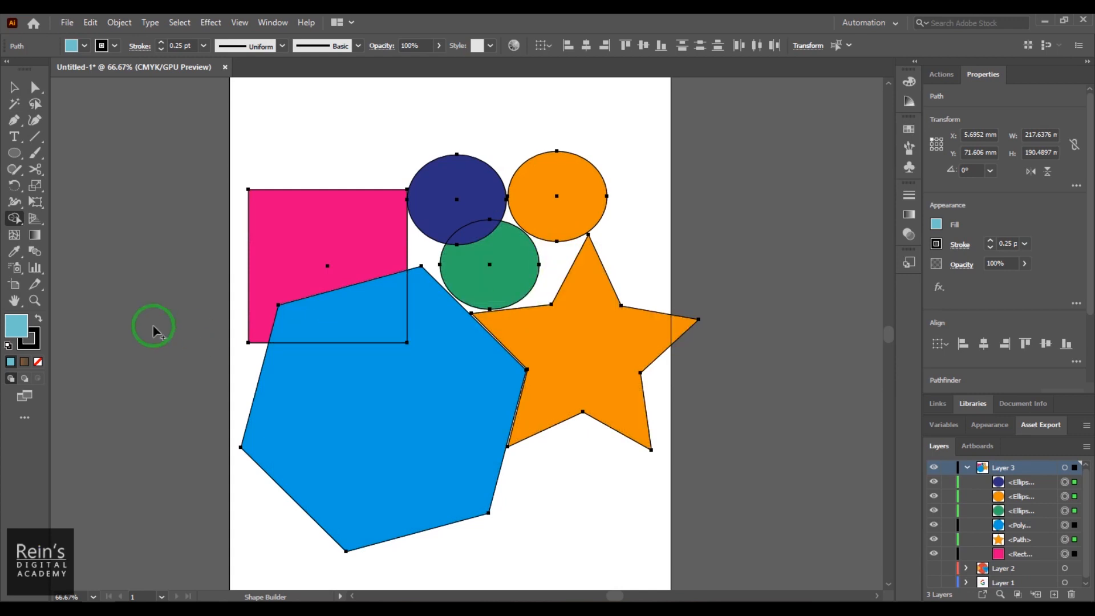
Try merging the circles and the star with Shape Builder, and undo it along with the navy circle's earlier recolouring.
{"action": "mouse_move", "coordinate": [550, 202]}
{"action": "left_mouse_down"}
{"action": "mouse_move", "coordinate": [550, 274]}
{"action": "mouse_move", "coordinate": [576, 292]}
{"action": "mouse_move", "coordinate": [579, 323]}
{"action": "mouse_move", "coordinate": [559, 338]}
{"action": "mouse_move", "coordinate": [506, 282]}
{"action": "mouse_move", "coordinate": [510, 218]}
{"action": "mouse_move", "coordinate": [484, 205]}
{"action": "mouse_move", "coordinate": [463, 227]}
{"action": "left_mouse_up"}
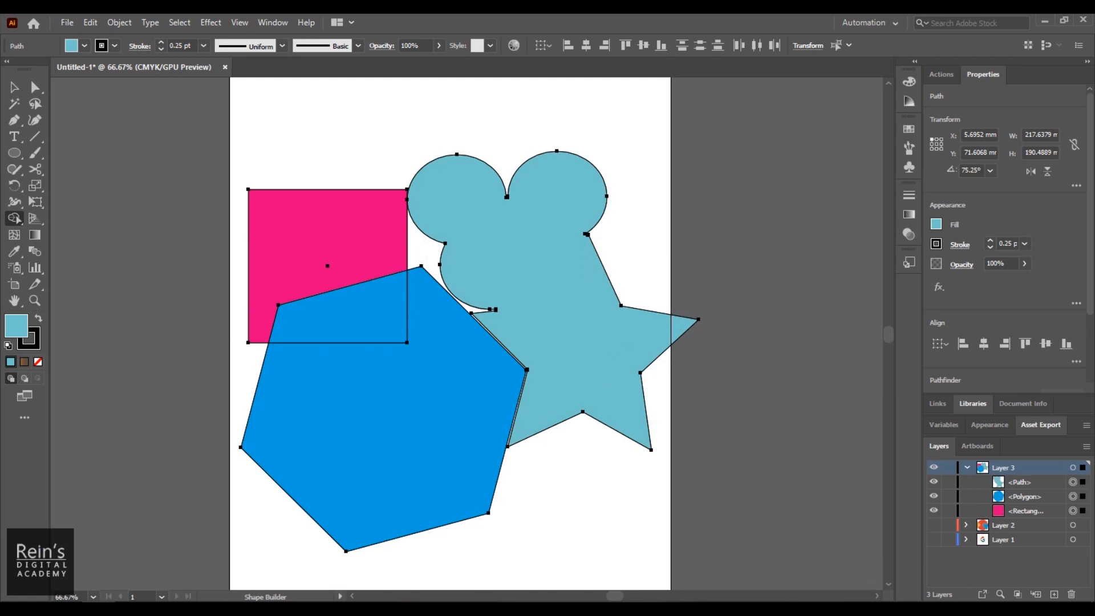
{"action": "left_click_drag", "start_coordinate": [449, 216], "coordinate": [432, 263]}
{"action": "key", "text": "ctrl+z"}
{"action": "key", "text": "ctrl+z"}
{"action": "key", "text": "ctrl+z"}
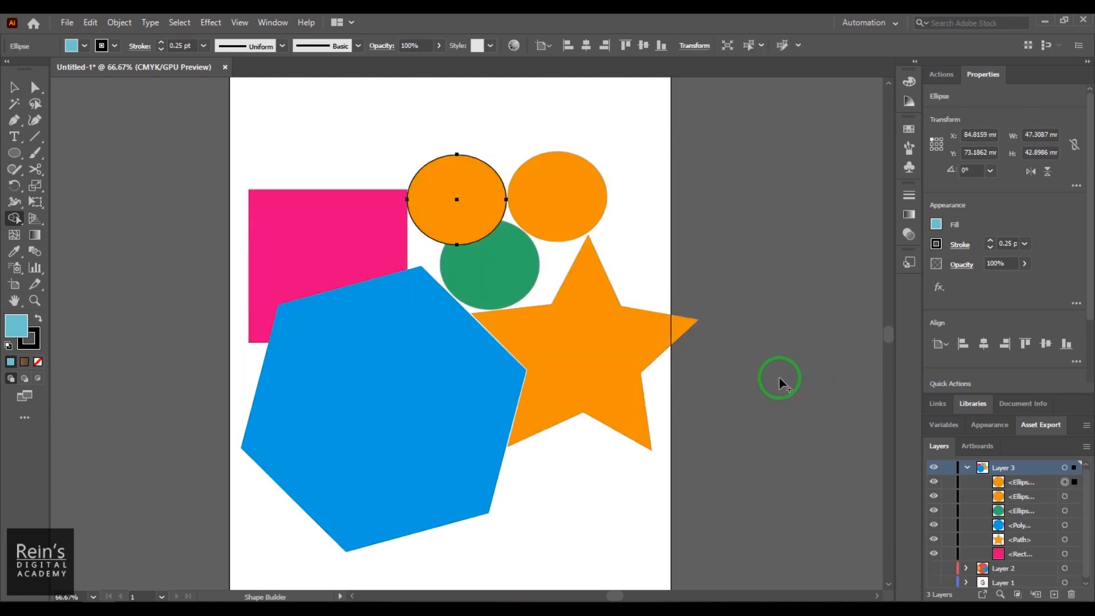
Set the Shape Builder selection mode to Straight Line and try it across the rectangle and hexagon.
{"action": "left_click", "coordinate": [14, 87]}
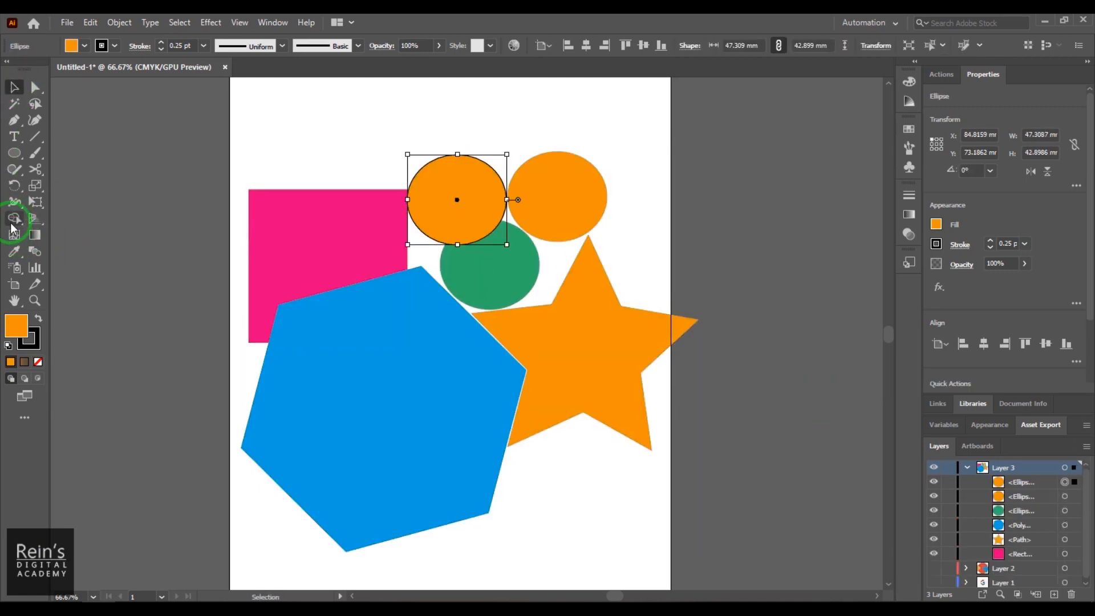
{"action": "double_click", "coordinate": [14, 220]}
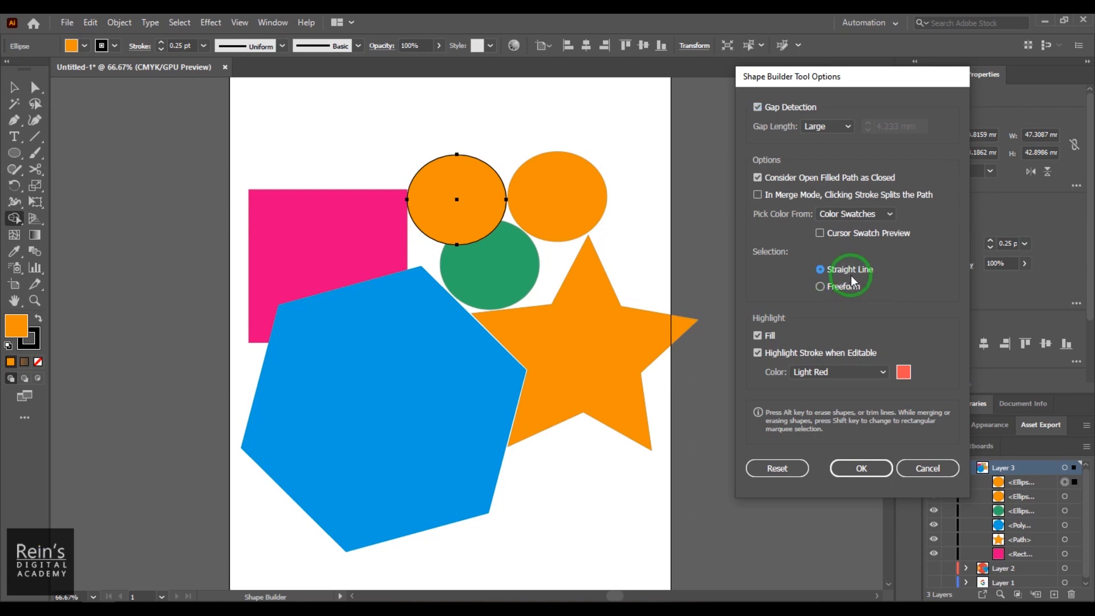
{"action": "left_click", "coordinate": [847, 459]}
{"action": "mouse_move", "coordinate": [310, 223]}
{"action": "left_mouse_down"}
{"action": "mouse_move", "coordinate": [402, 412]}
{"action": "mouse_move", "coordinate": [437, 242]}
{"action": "mouse_move", "coordinate": [509, 142]}
{"action": "mouse_move", "coordinate": [594, 129]}
{"action": "mouse_move", "coordinate": [594, 102]}
{"action": "mouse_move", "coordinate": [325, 210]}
{"action": "mouse_move", "coordinate": [359, 405]}
{"action": "mouse_move", "coordinate": [421, 432]}
{"action": "left_mouse_up"}
Select all the shapes, try merging the rectangle with the hexagon along a straight line, and undo the merge.
{"action": "left_click", "coordinate": [11, 92]}
{"action": "left_click_drag", "start_coordinate": [245, 102], "coordinate": [684, 489]}
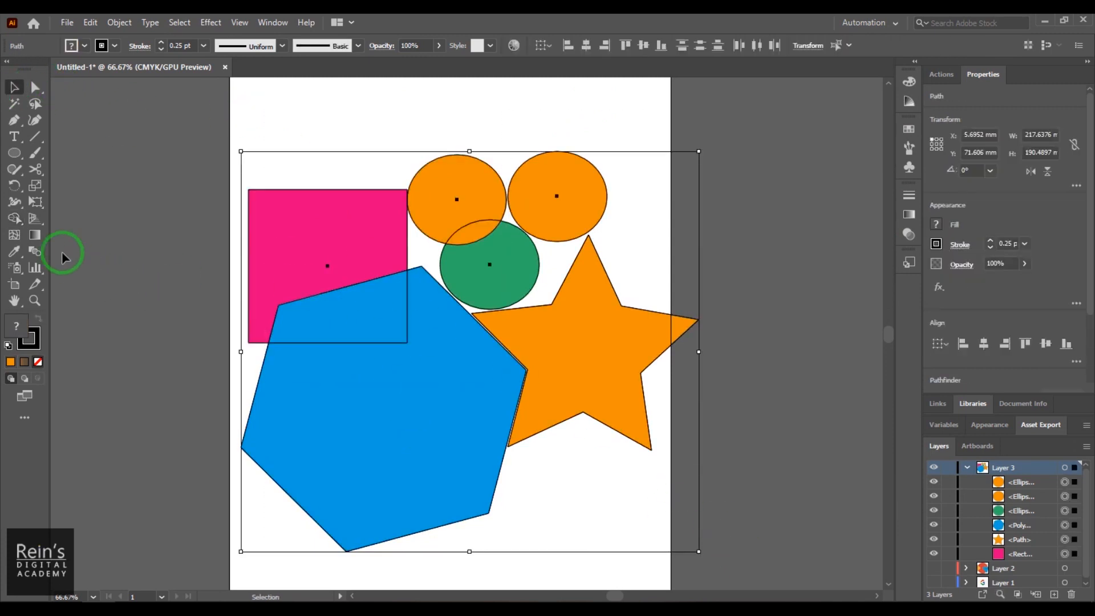
{"action": "left_click", "coordinate": [14, 219]}
{"action": "left_click_drag", "start_coordinate": [288, 234], "coordinate": [421, 460]}
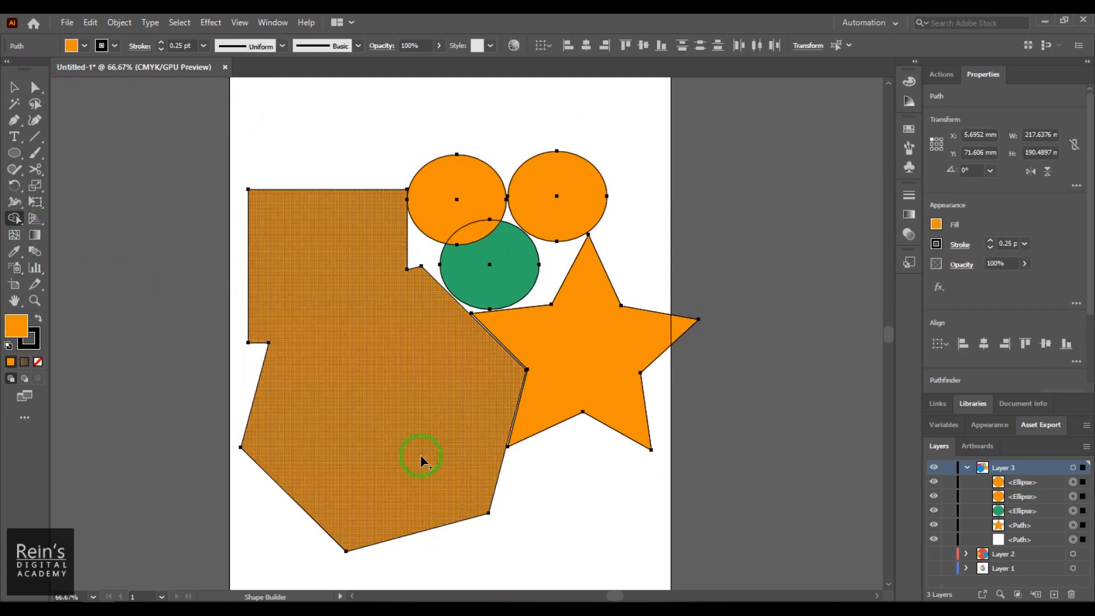
{"action": "key", "text": "ctrl+z"}
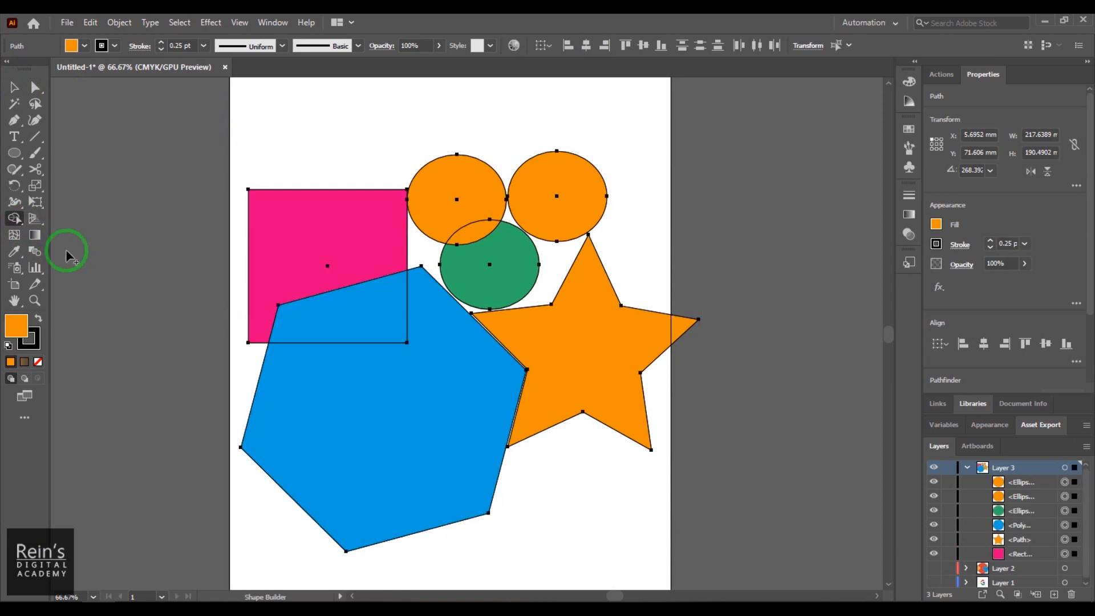
Set Shape Builder to pick colour from Artwork and its selection mode to Freeform.
{"action": "double_click", "coordinate": [15, 219]}
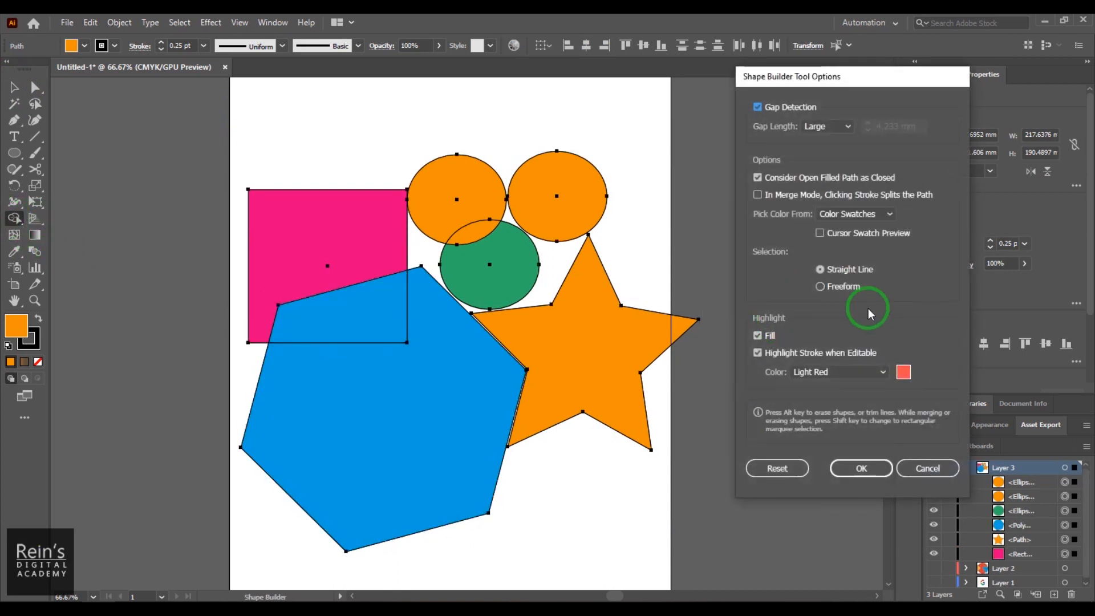
{"action": "left_click", "coordinate": [844, 217]}
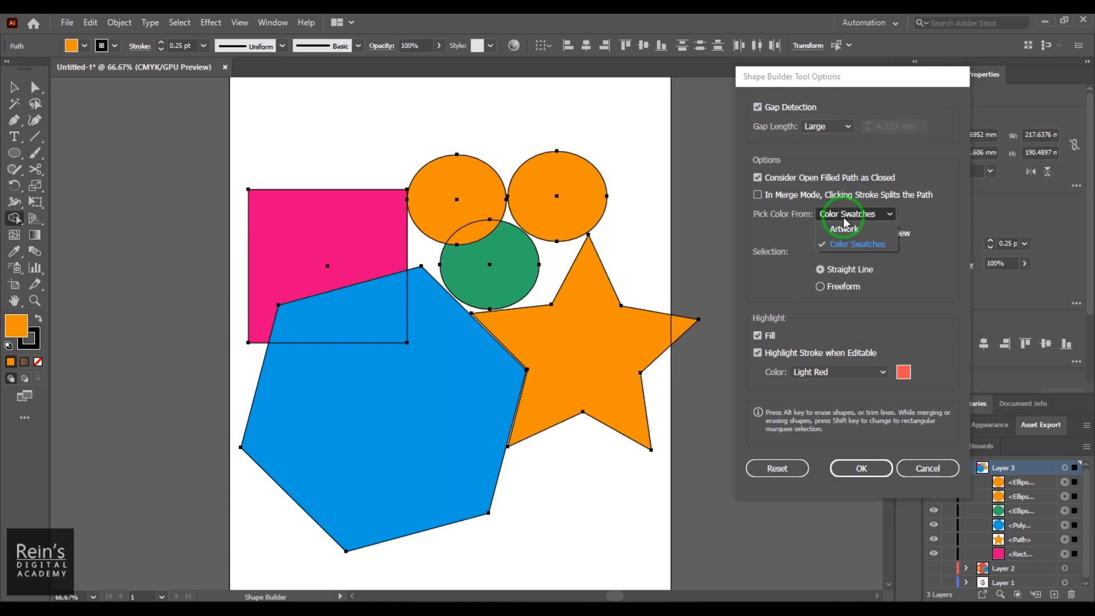
{"action": "left_click", "coordinate": [853, 231]}
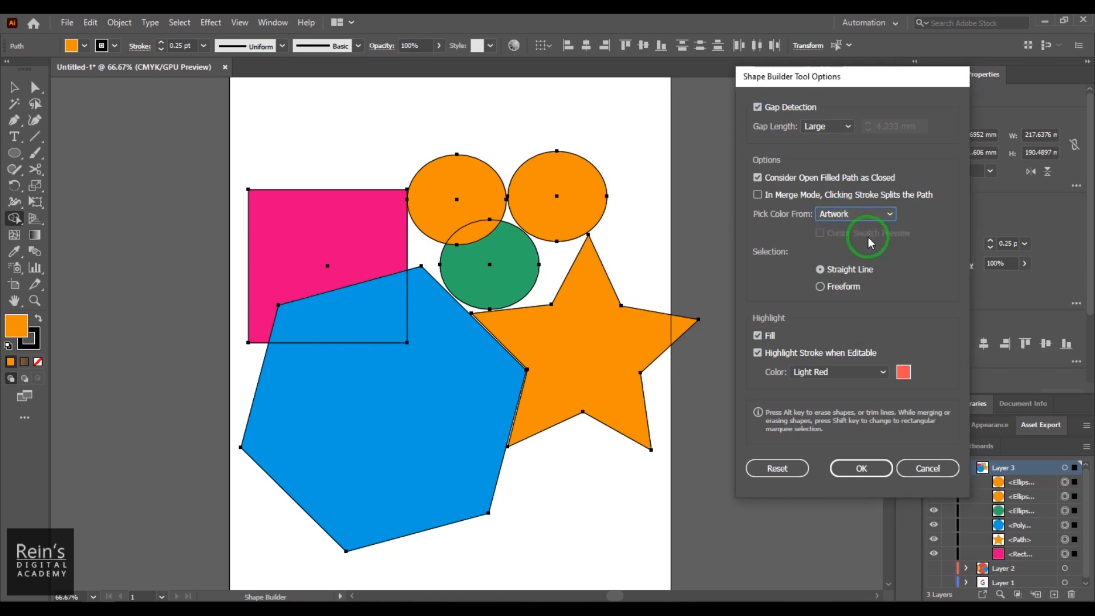
{"action": "left_click", "coordinate": [848, 289]}
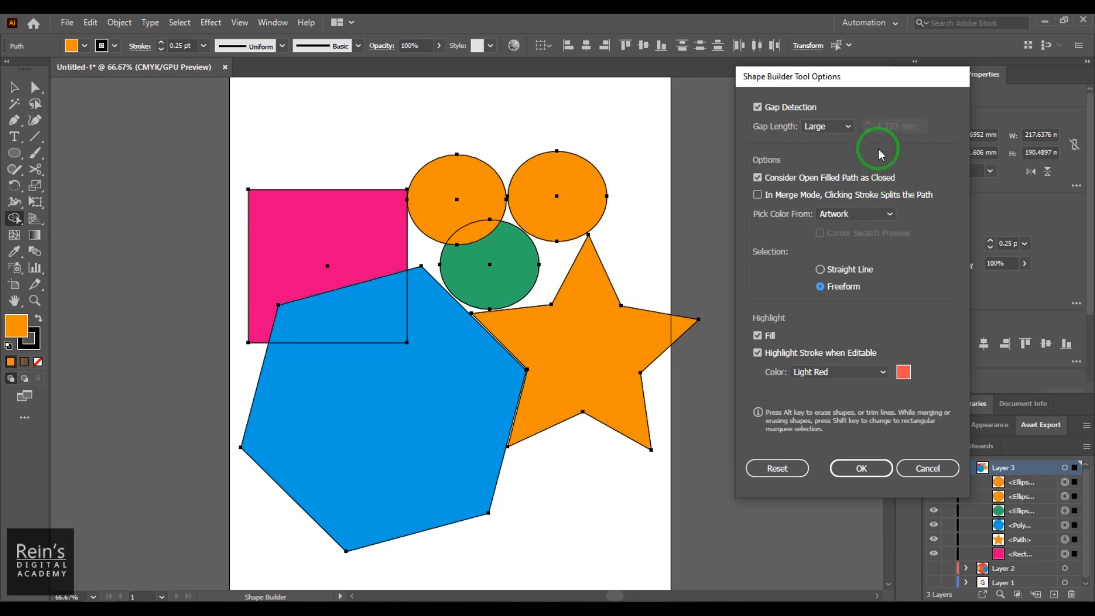
{"action": "left_click_drag", "start_coordinate": [857, 91], "coordinate": [804, 59]}
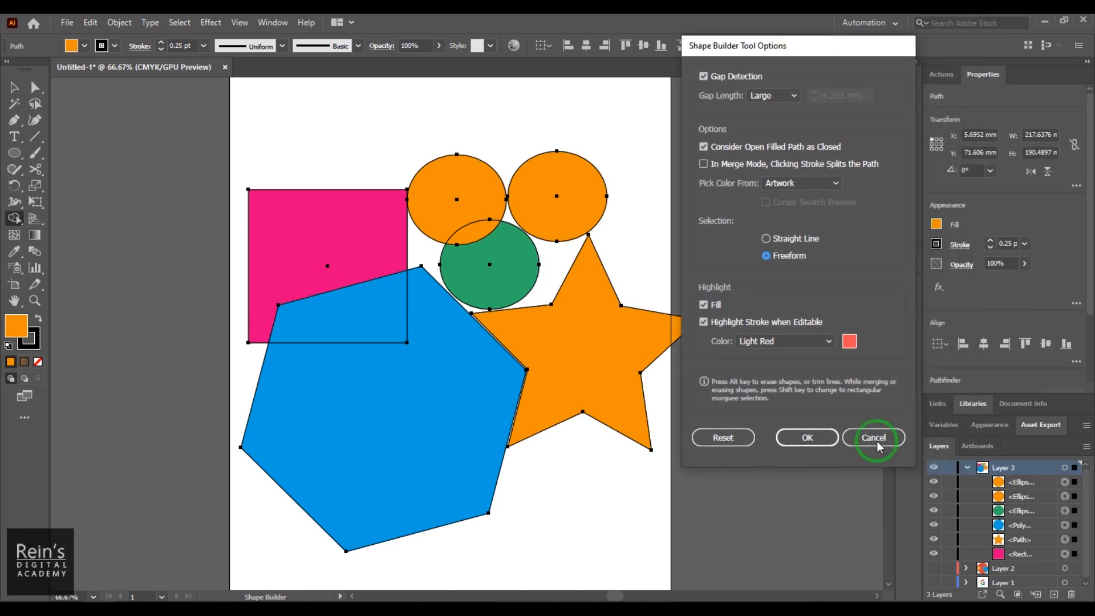
{"action": "left_click", "coordinate": [807, 438]}
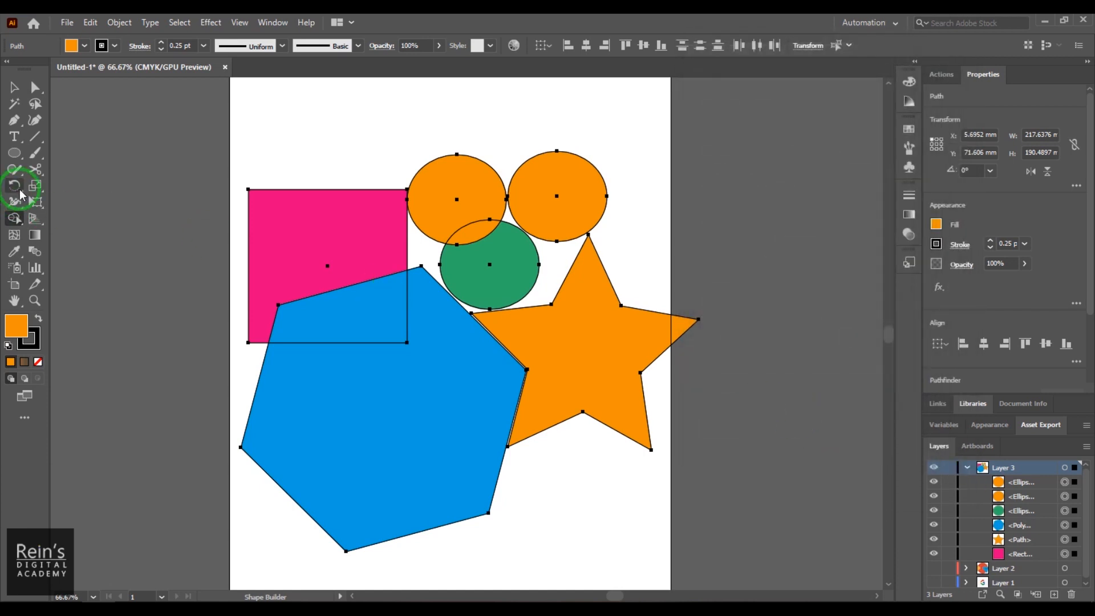
Draw an open four-point Pen path, about 58 mm wide and 57 mm high, overlapping the upper edge of the pink rectangle.
{"action": "left_click", "coordinate": [14, 119]}
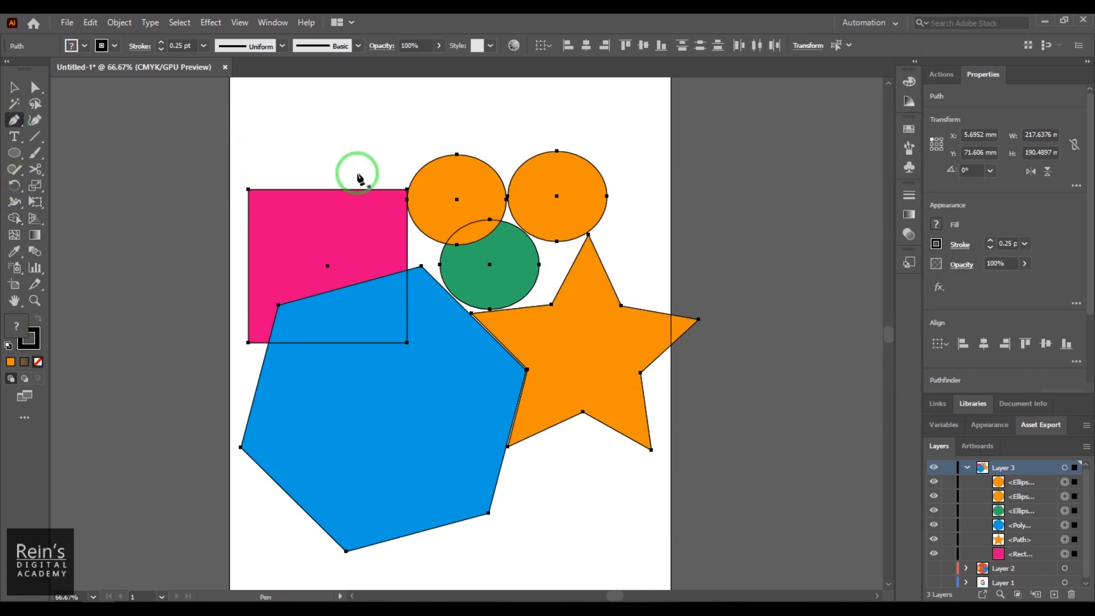
{"action": "left_click", "coordinate": [306, 119]}
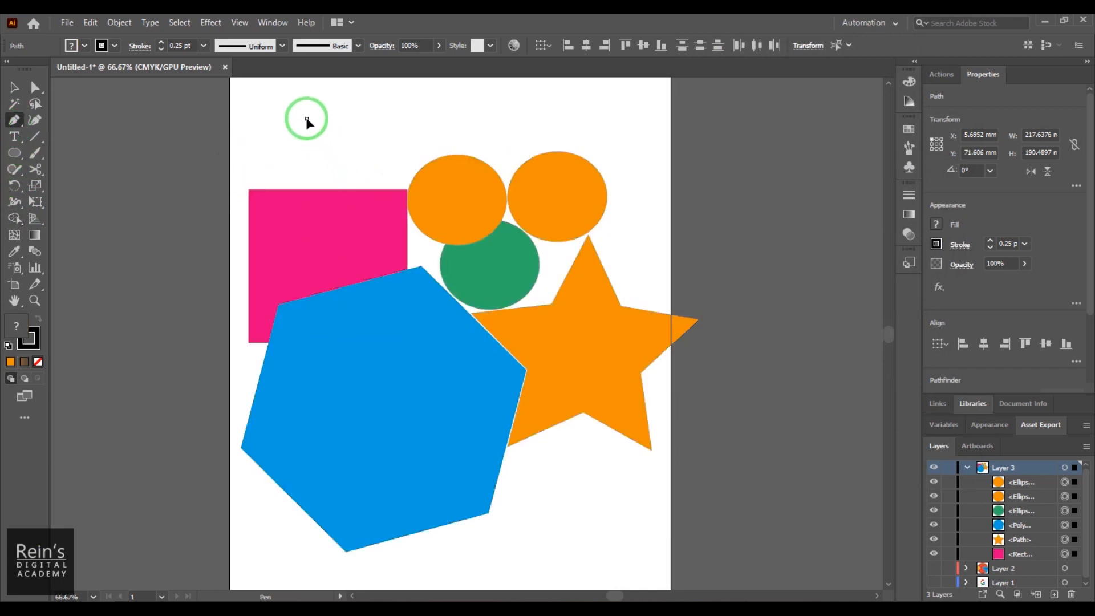
{"action": "left_click", "coordinate": [290, 234]}
{"action": "left_click", "coordinate": [389, 239]}
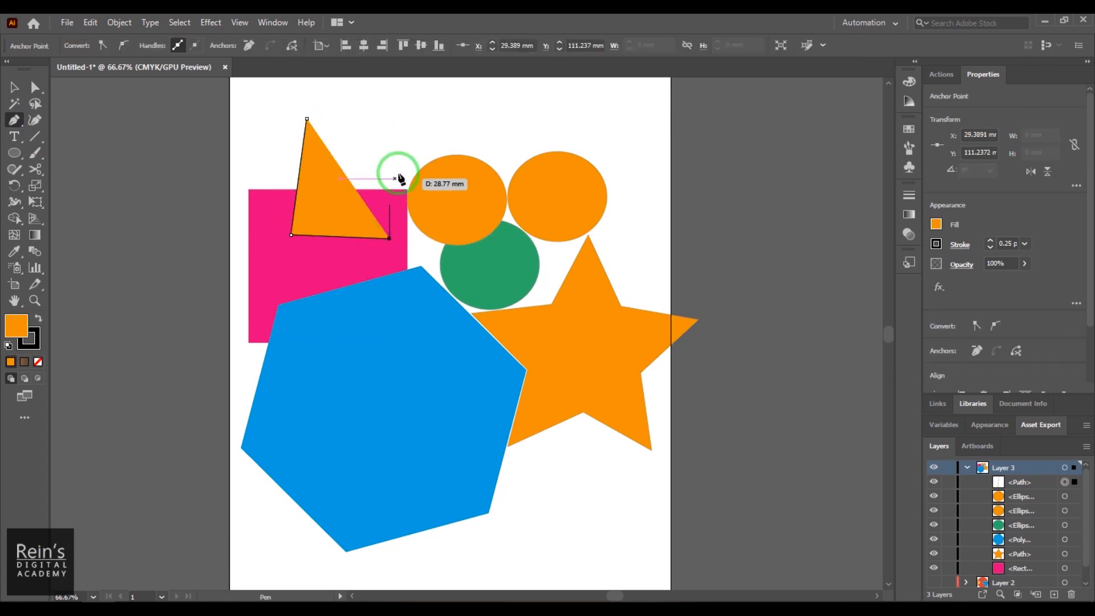
{"action": "left_click", "coordinate": [412, 148]}
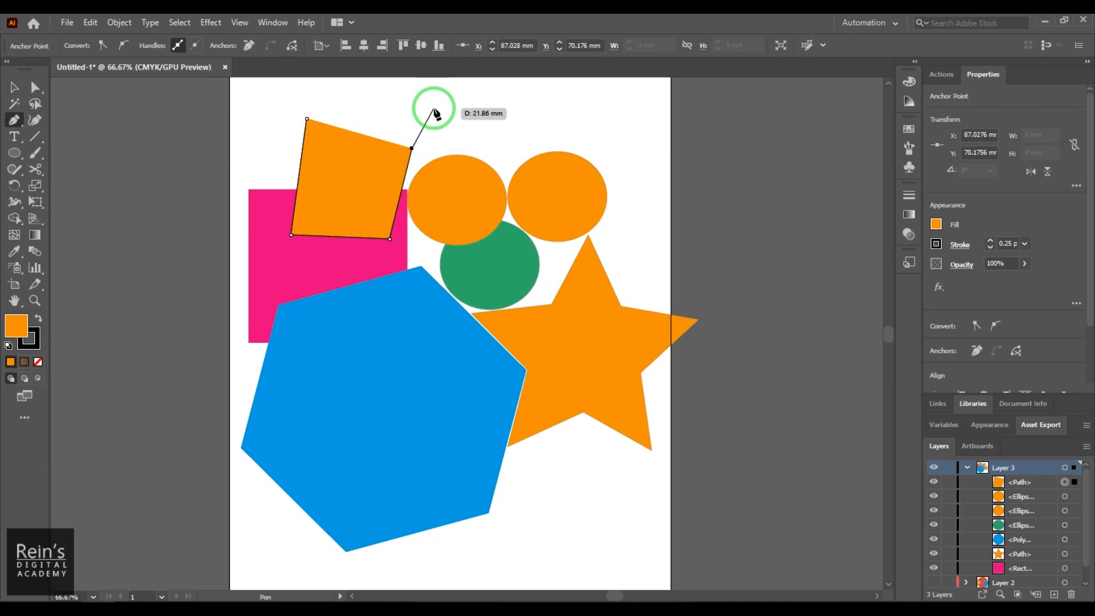
{"action": "left_click", "coordinate": [15, 87]}
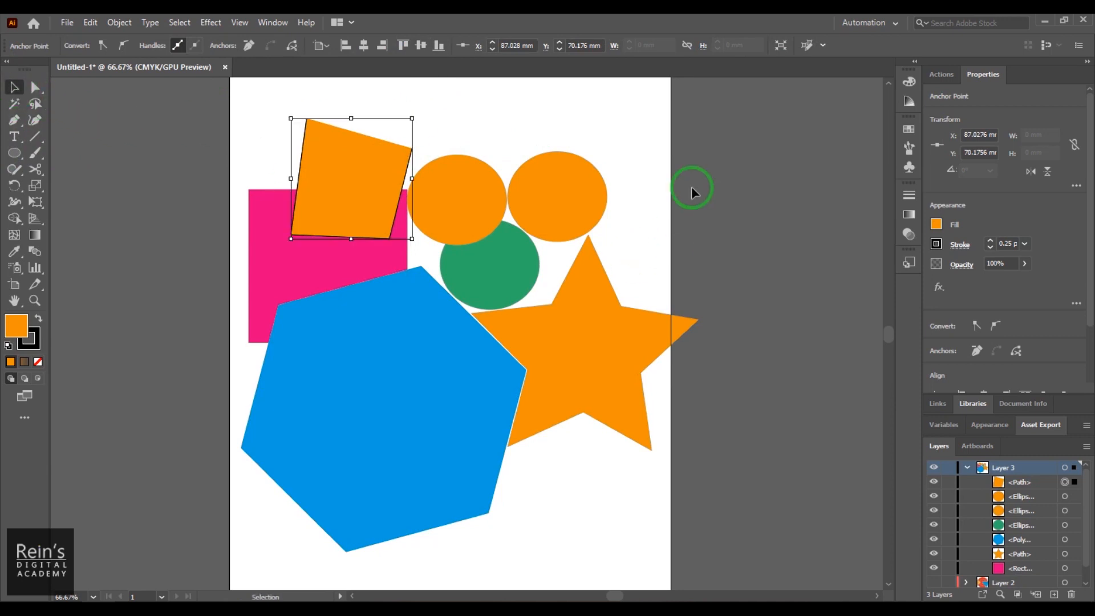
Set the open orange path's stroke weight to 10 pt.
{"action": "left_click", "coordinate": [653, 144]}
{"action": "left_click", "coordinate": [391, 178]}
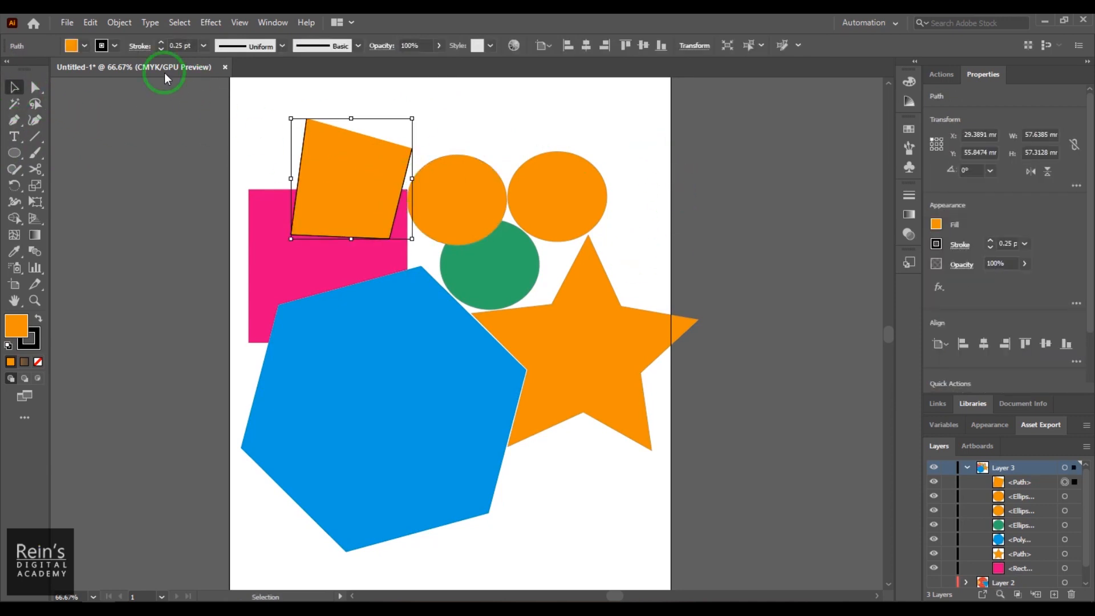
{"action": "left_click", "coordinate": [181, 45]}
{"action": "double_click", "coordinate": [180, 46]}
{"action": "scroll", "coordinate": [164, 90], "scroll_direction": "up", "scroll_amount": 1}
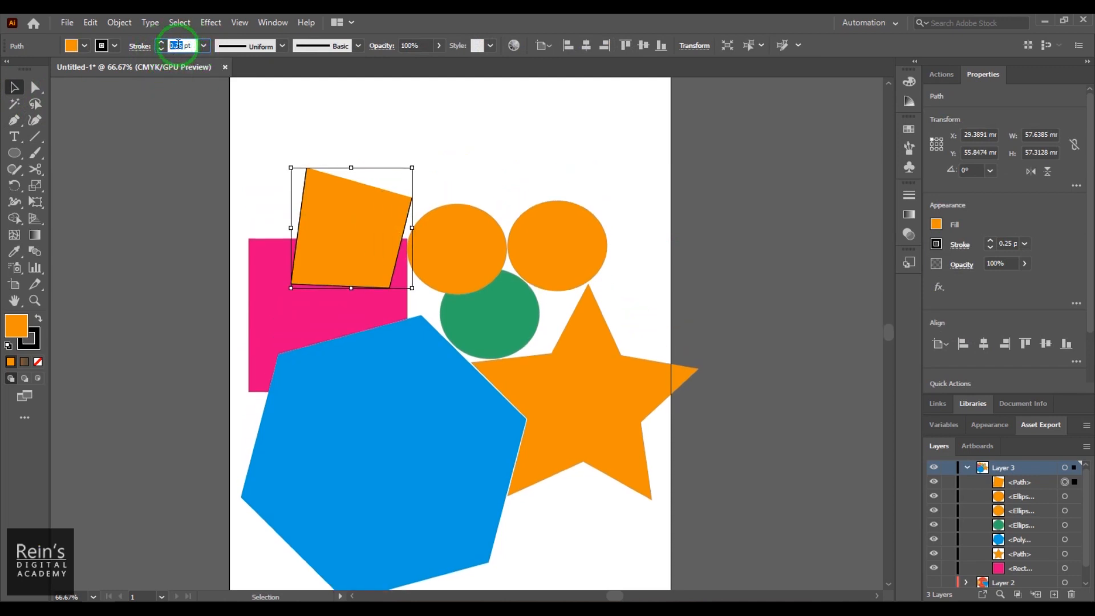
{"action": "type", "text": "10"}
{"action": "key", "text": "Return"}
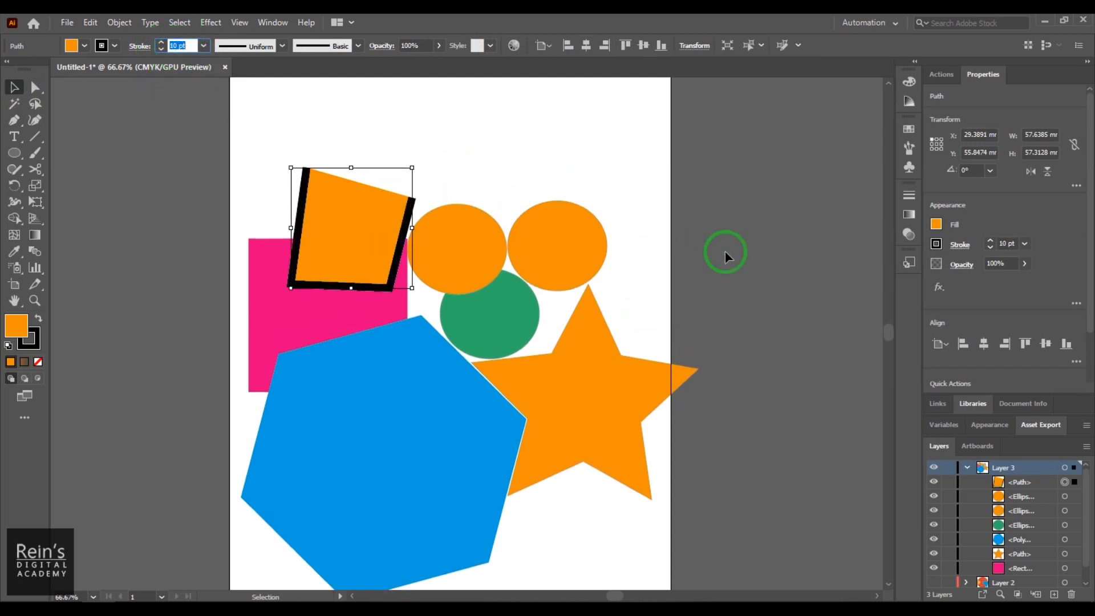
Select all the shapes, try erasing the open path's area above the rectangle with Shape Builder, and undo it.
{"action": "left_click", "coordinate": [726, 252]}
{"action": "key", "text": "ctrl+a"}
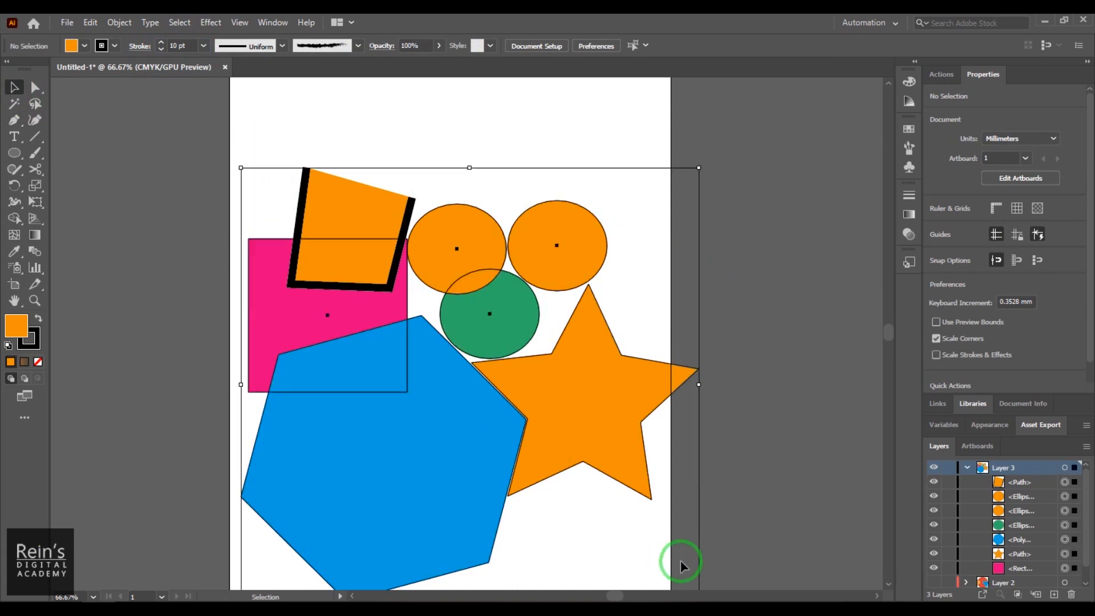
{"action": "left_click", "coordinate": [15, 218]}
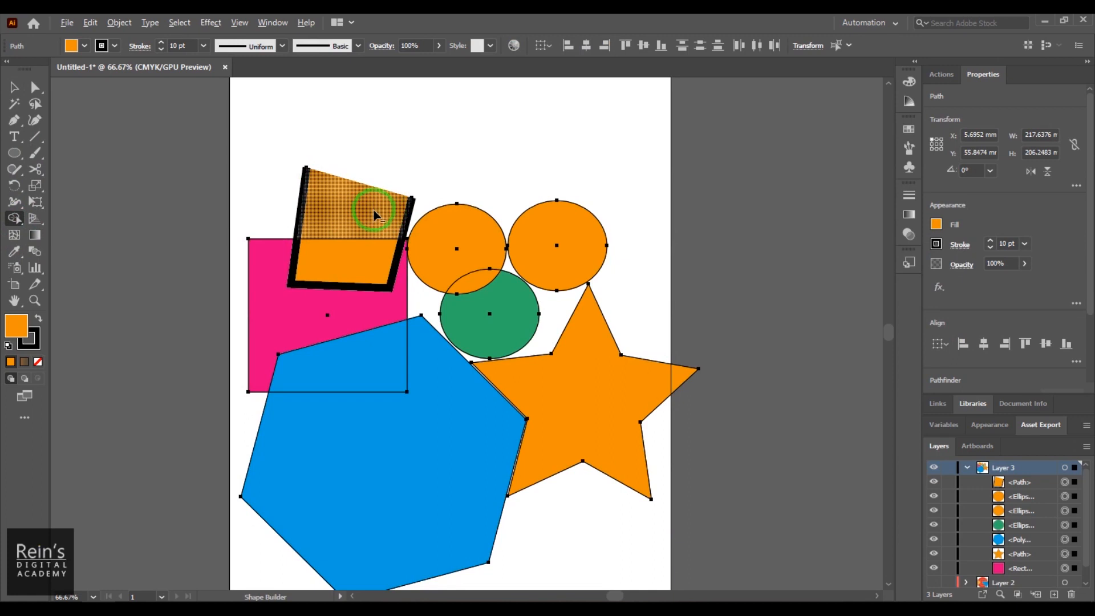
{"action": "left_click", "coordinate": [349, 220], "text": "alt"}
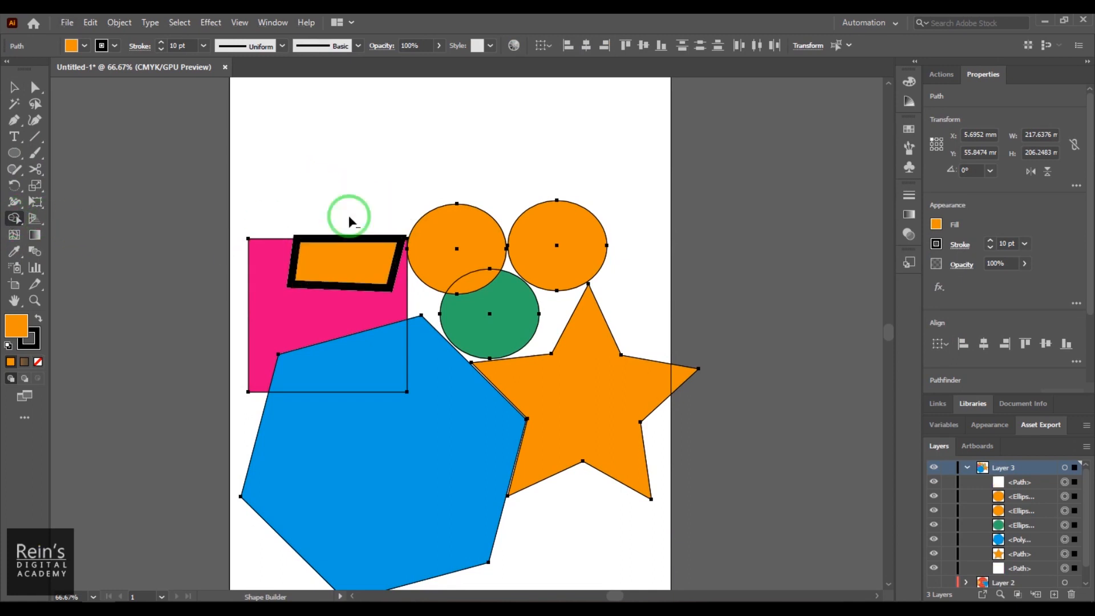
{"action": "key", "text": "ctrl+z"}
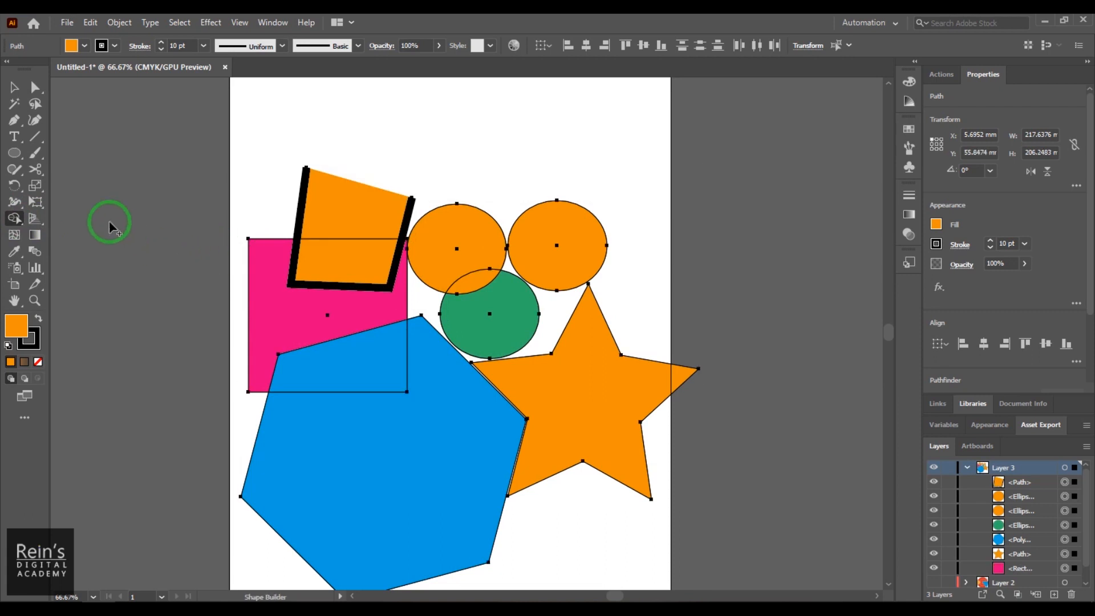
Review the Shape Builder option for open filled paths, try merging and erasing the open path's upper area, and undo both.
{"action": "double_click", "coordinate": [14, 218]}
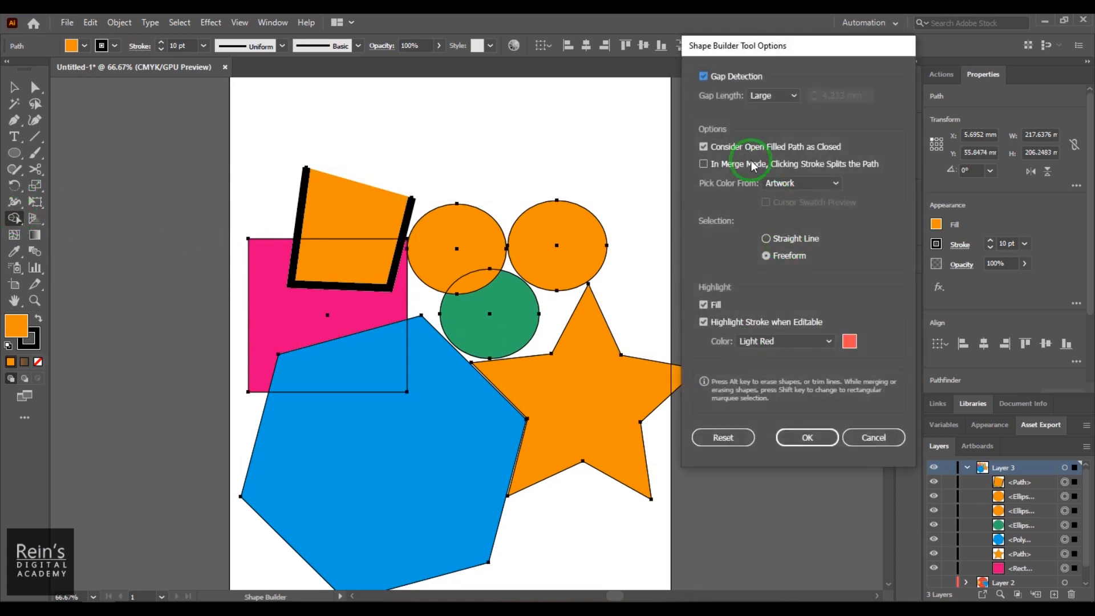
{"action": "left_click", "coordinate": [807, 437]}
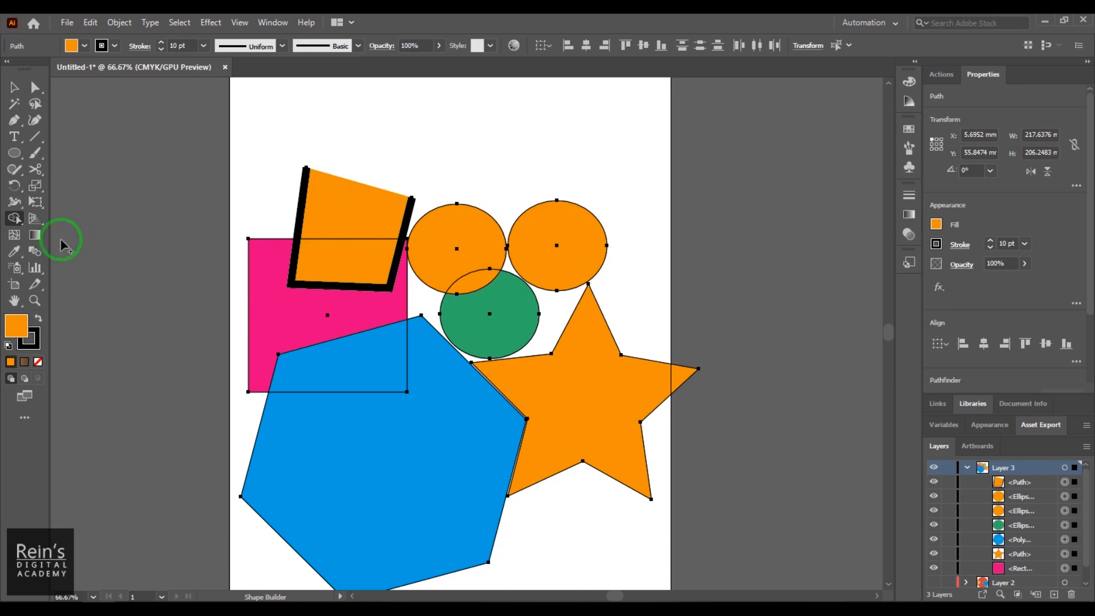
{"action": "left_click", "coordinate": [15, 87]}
{"action": "double_click", "coordinate": [15, 219]}
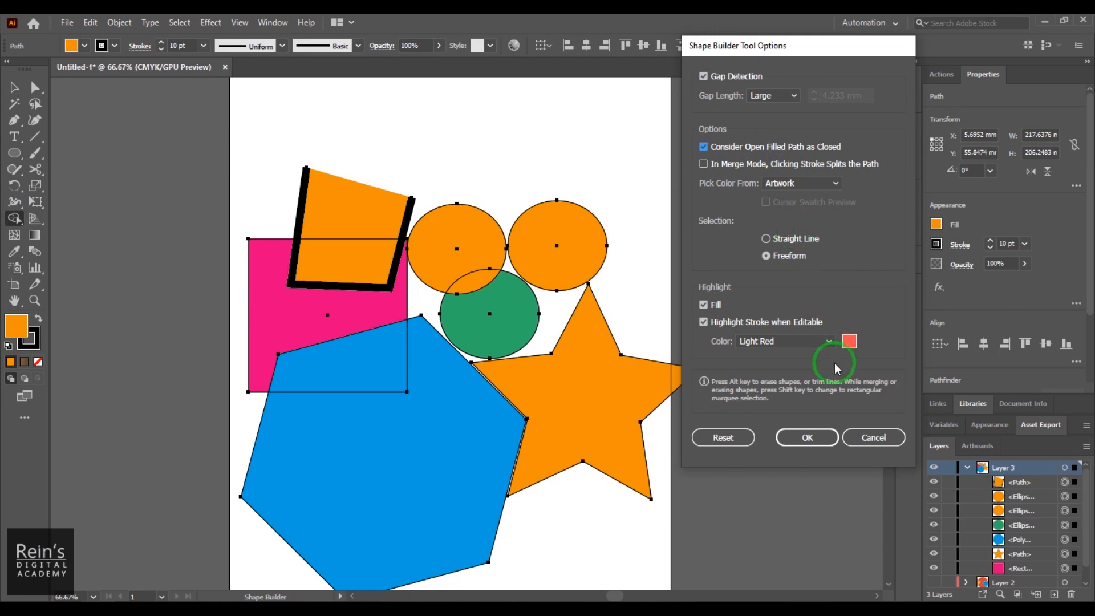
{"action": "left_click", "coordinate": [807, 437]}
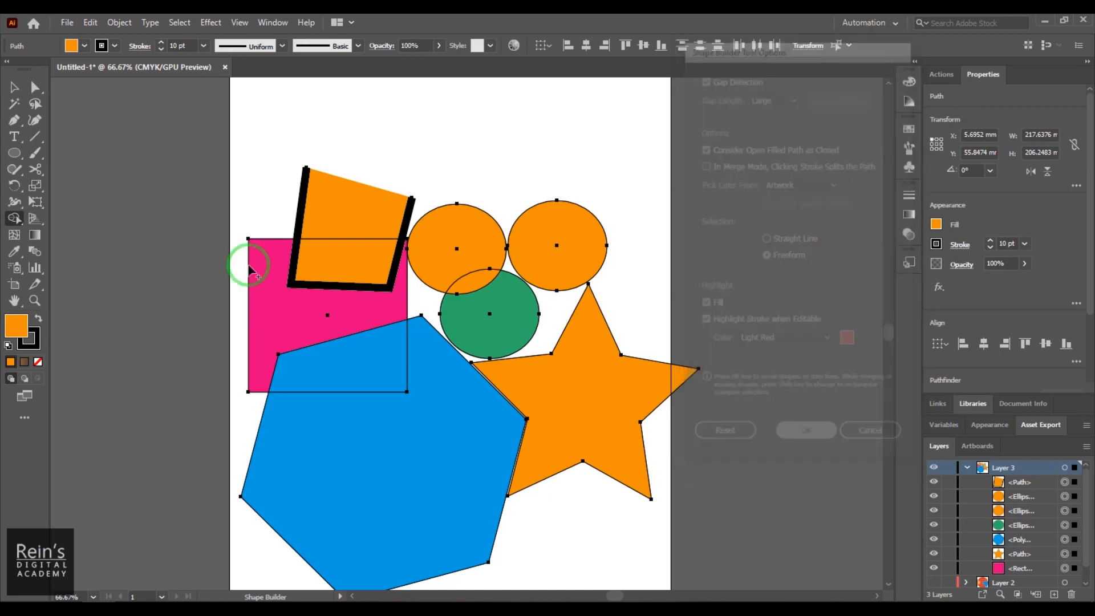
{"action": "left_click", "coordinate": [369, 213]}
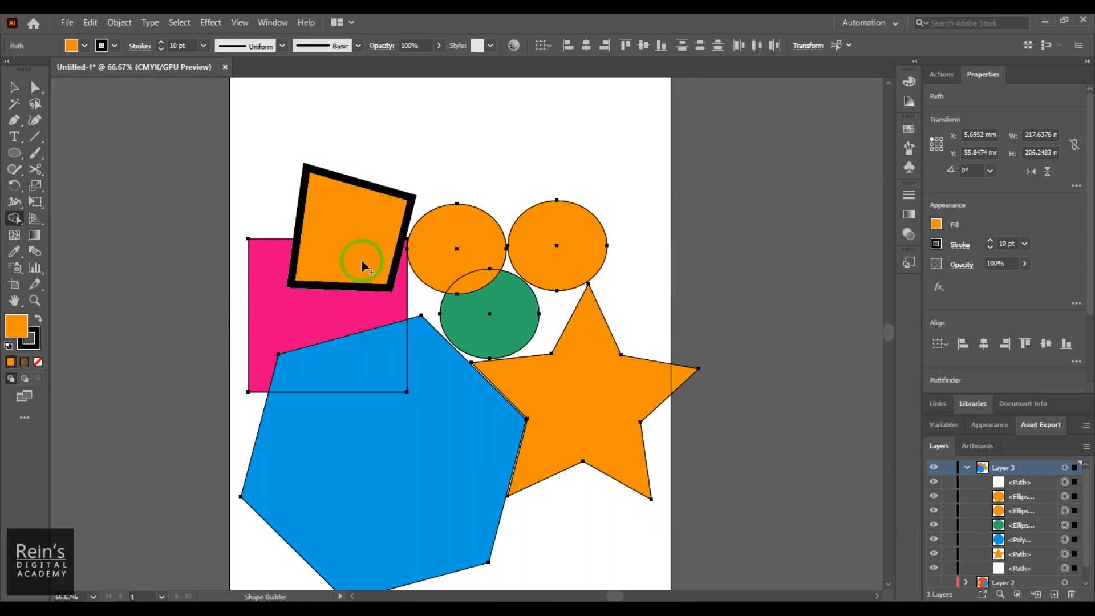
{"action": "left_click", "coordinate": [607, 346]}
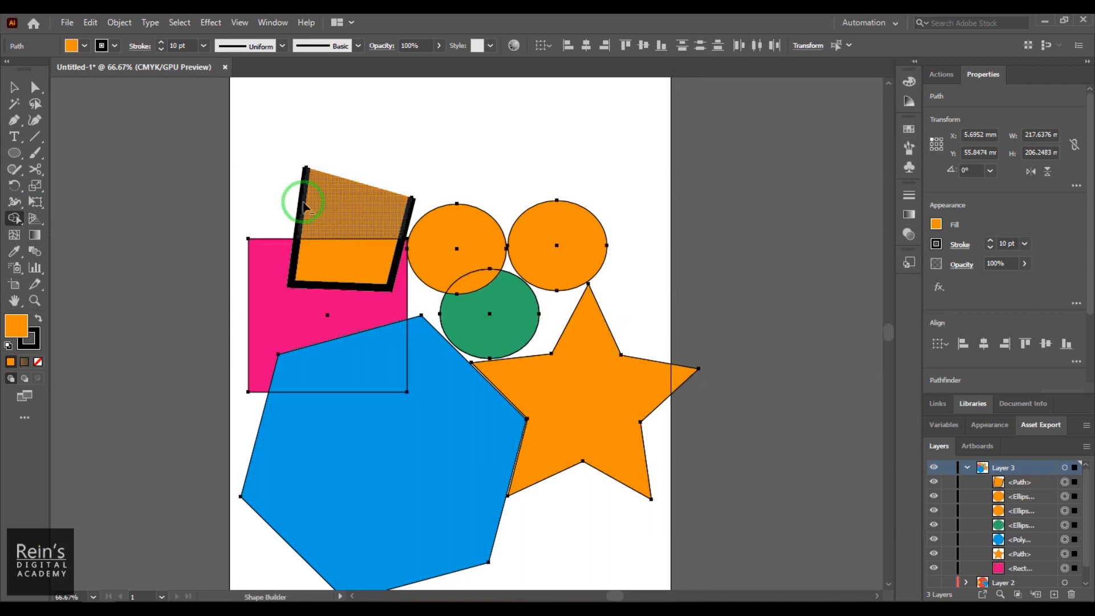
{"action": "left_click", "coordinate": [359, 206], "text": "alt"}
{"action": "key", "text": "ctrl+z"}
{"action": "key", "text": "ctrl+z"}
{"action": "left_click", "coordinate": [15, 86]}
{"action": "left_click", "coordinate": [445, 130]}
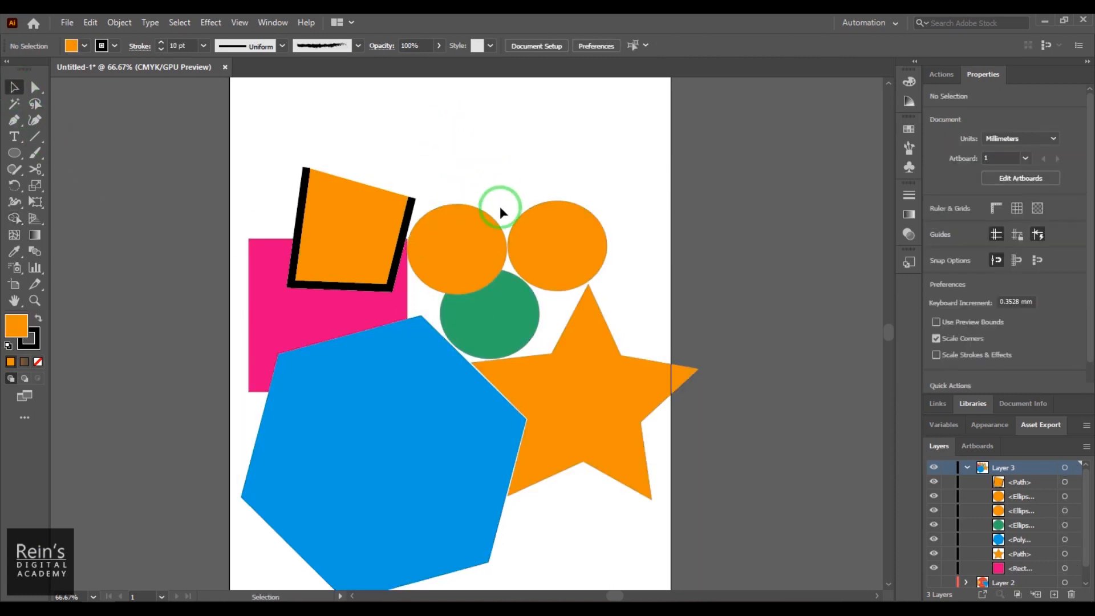
Reselect all the shapes, try erasing the open path and the whole rectangle including its hexagon overlap with Shape Builder, and undo the erasures.
{"action": "left_click", "coordinate": [509, 224]}
{"action": "left_click", "coordinate": [275, 206]}
{"action": "left_click_drag", "start_coordinate": [247, 150], "coordinate": [687, 560]}
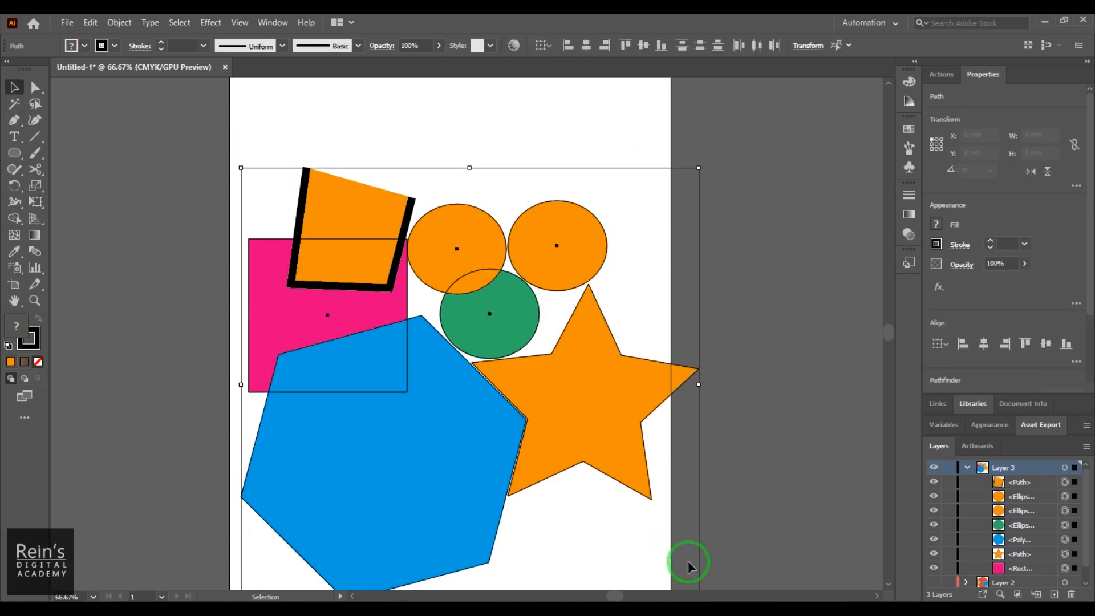
{"action": "left_click", "coordinate": [14, 218]}
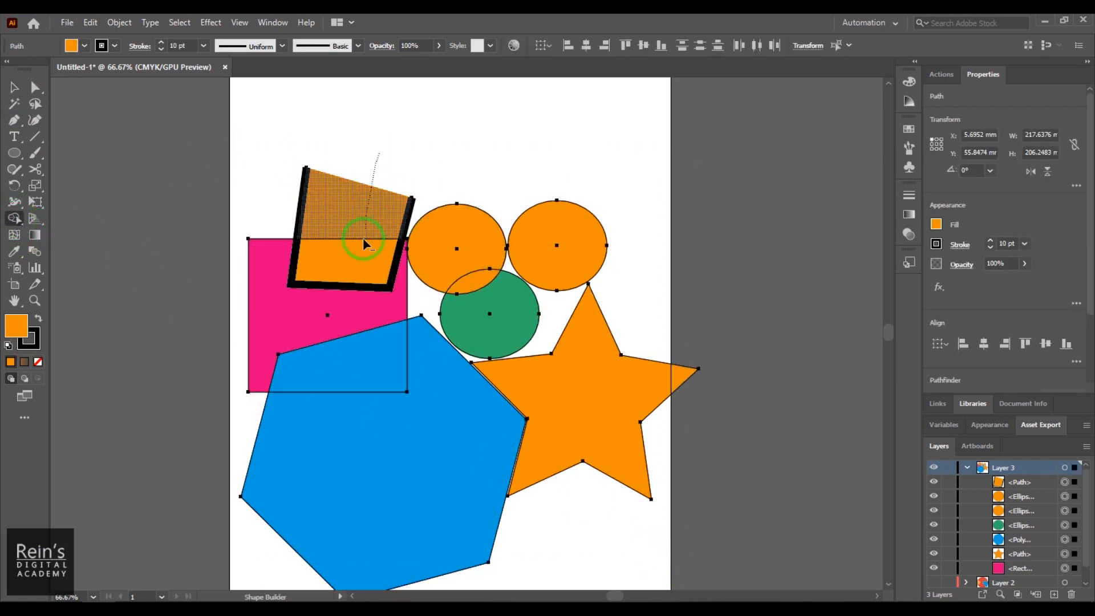
{"action": "left_click_drag", "start_coordinate": [363, 238], "coordinate": [319, 265]}
{"action": "left_click", "coordinate": [363, 370], "text": "alt"}
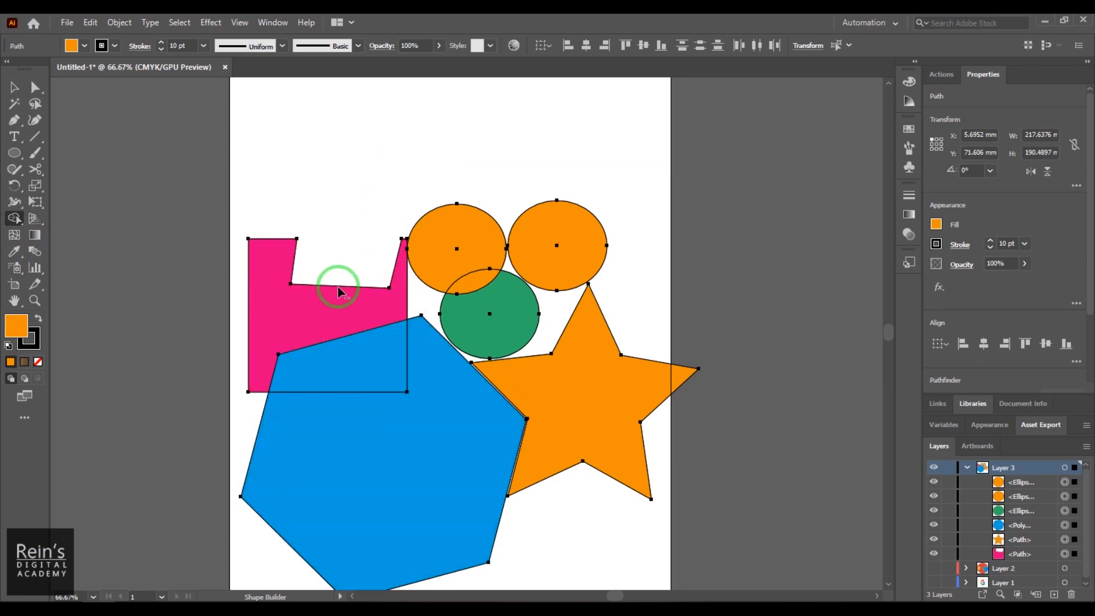
{"action": "left_click", "coordinate": [337, 259], "text": "alt"}
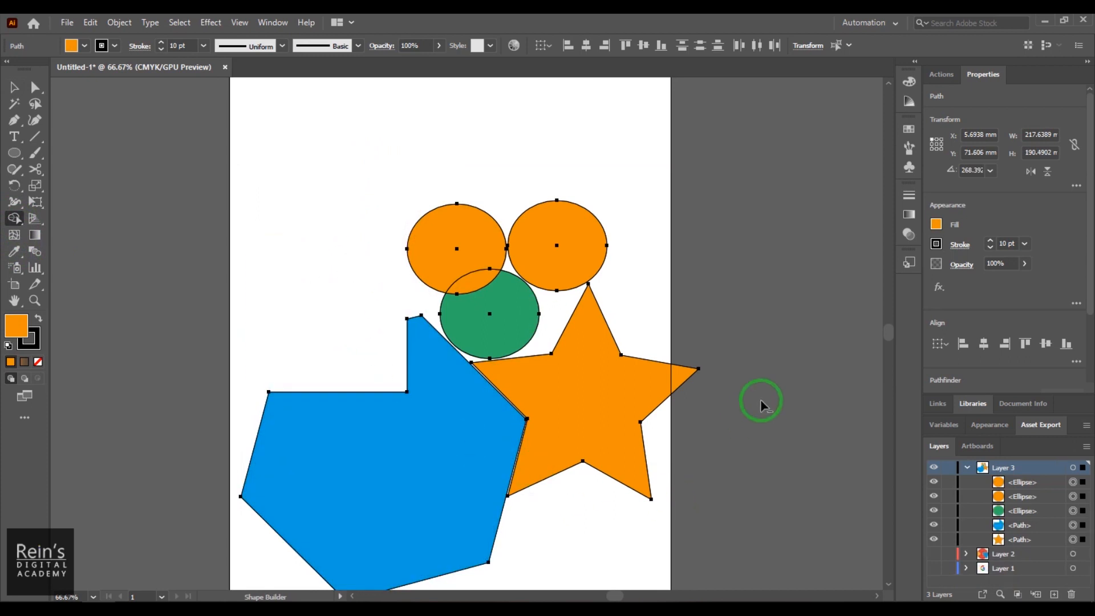
{"action": "key", "text": "ctrl+z"}
{"action": "key", "text": "ctrl+z"}
{"action": "key", "text": "ctrl+z"}
{"action": "key", "text": "ctrl+z"}
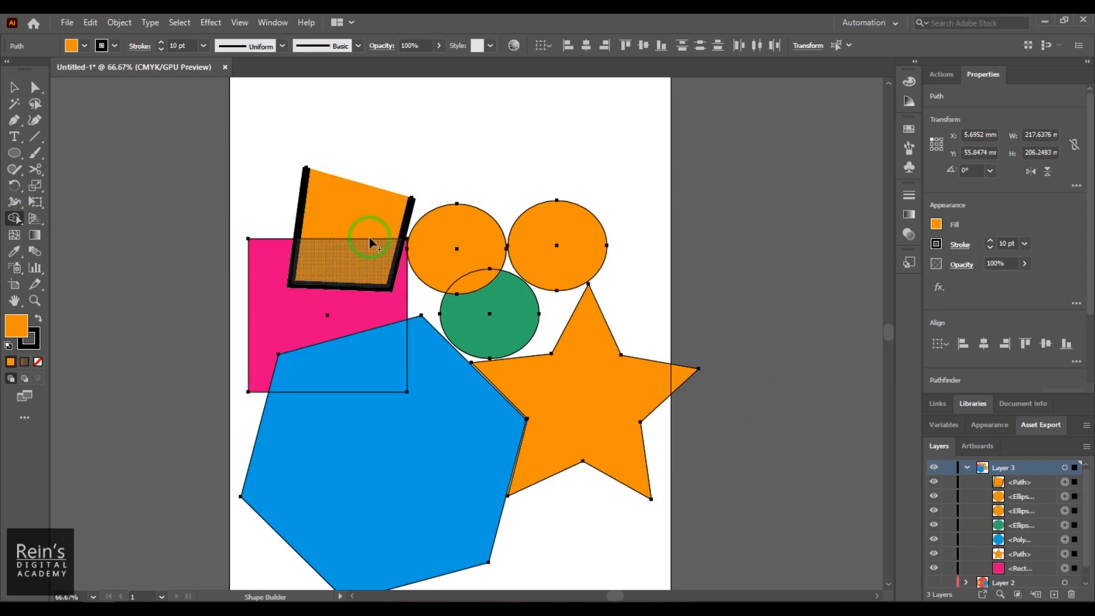
Try erasing the open path's upper area and the rectangle's visible pink area with Shape Builder, and undo both.
{"action": "left_click_drag", "start_coordinate": [262, 188], "coordinate": [349, 207]}
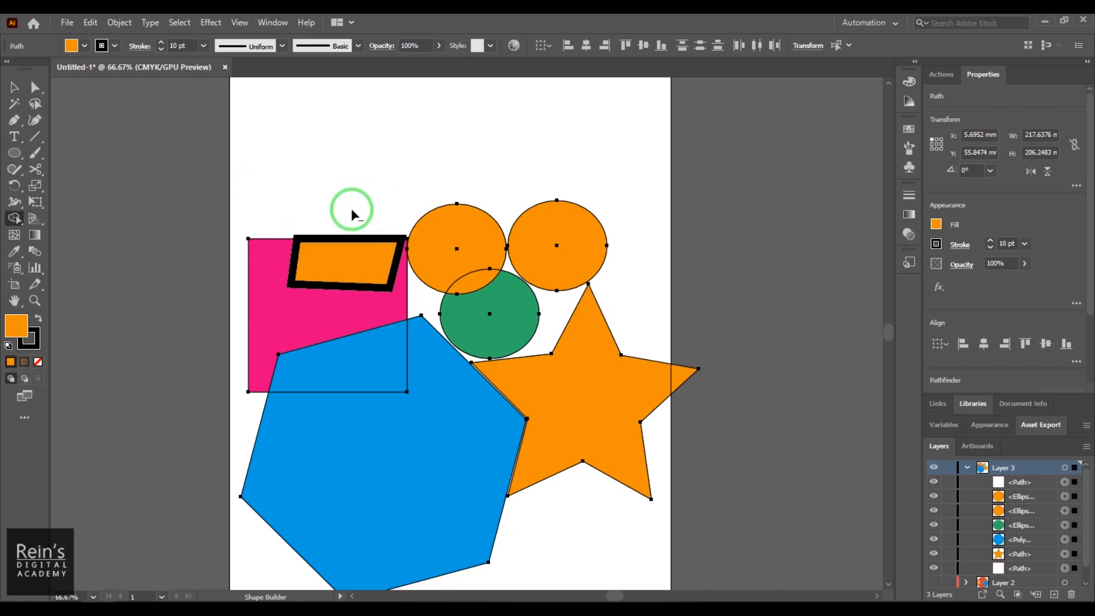
{"action": "left_click_drag", "start_coordinate": [268, 306], "coordinate": [316, 319]}
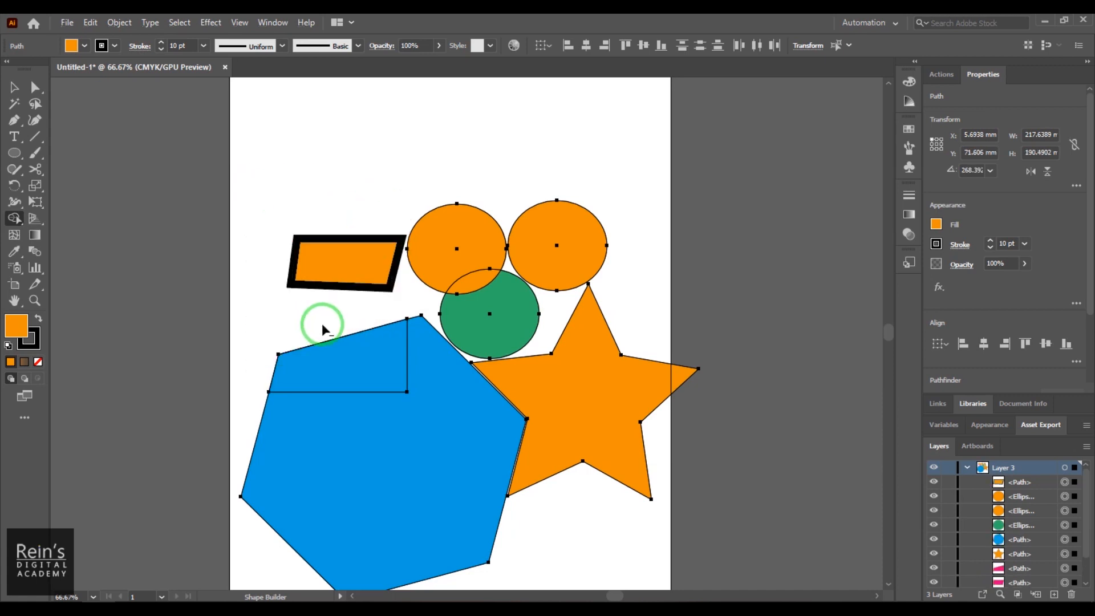
{"action": "key", "text": "ctrl+z"}
{"action": "key", "text": "ctrl+z"}
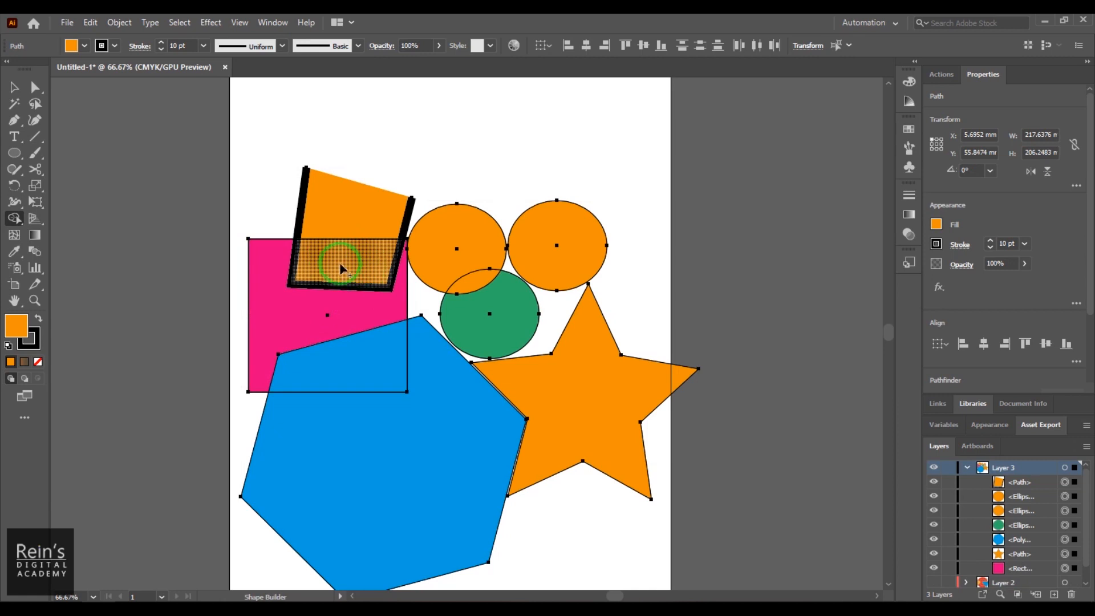
Try erasing the non-overlapping areas of the green circle and the orange circle overlapping it, and undo both.
{"action": "left_click", "coordinate": [450, 245], "text": "alt"}
{"action": "left_click", "coordinate": [483, 308], "text": "alt"}
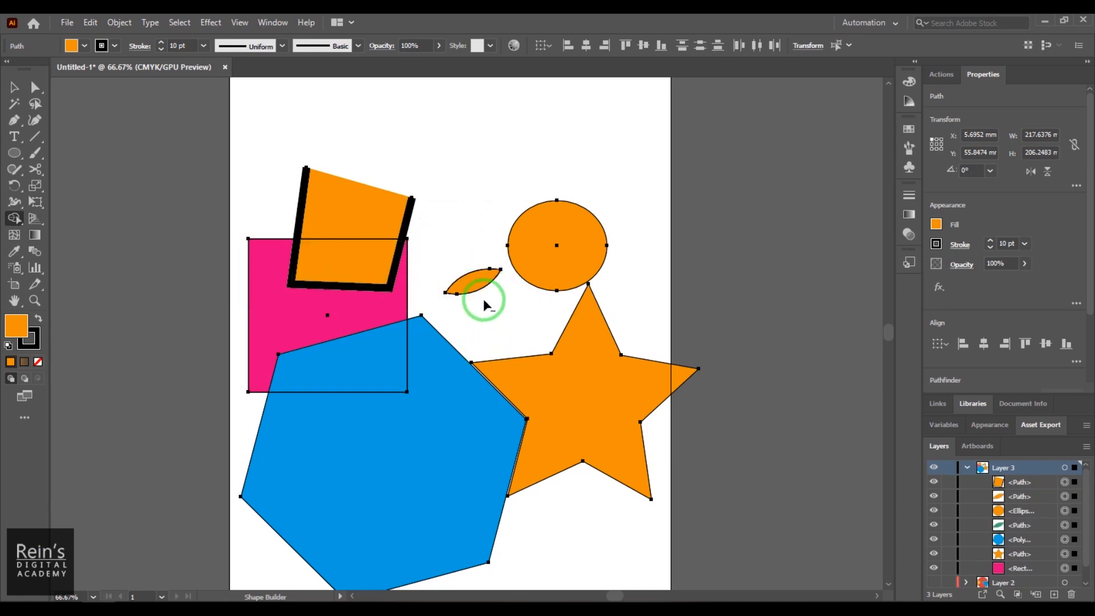
{"action": "key", "text": "ctrl+z"}
{"action": "key", "text": "ctrl+z"}
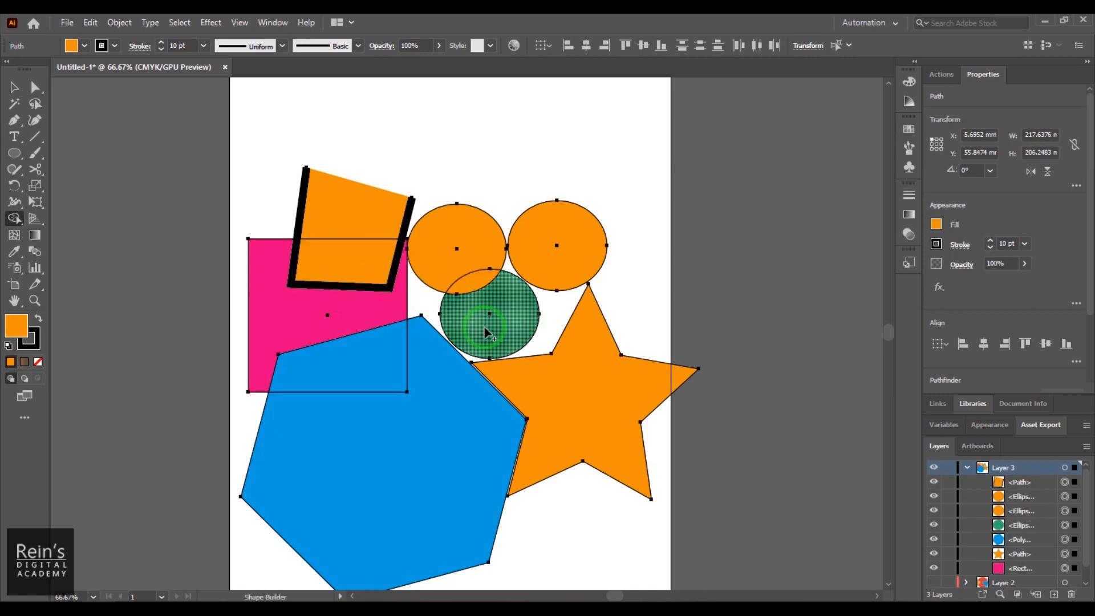
Recheck the Shape Builder options with all shapes selected, try merging the open path's upper area, and undo it.
{"action": "left_click", "coordinate": [14, 87]}
{"action": "key", "text": "ctrl+a"}
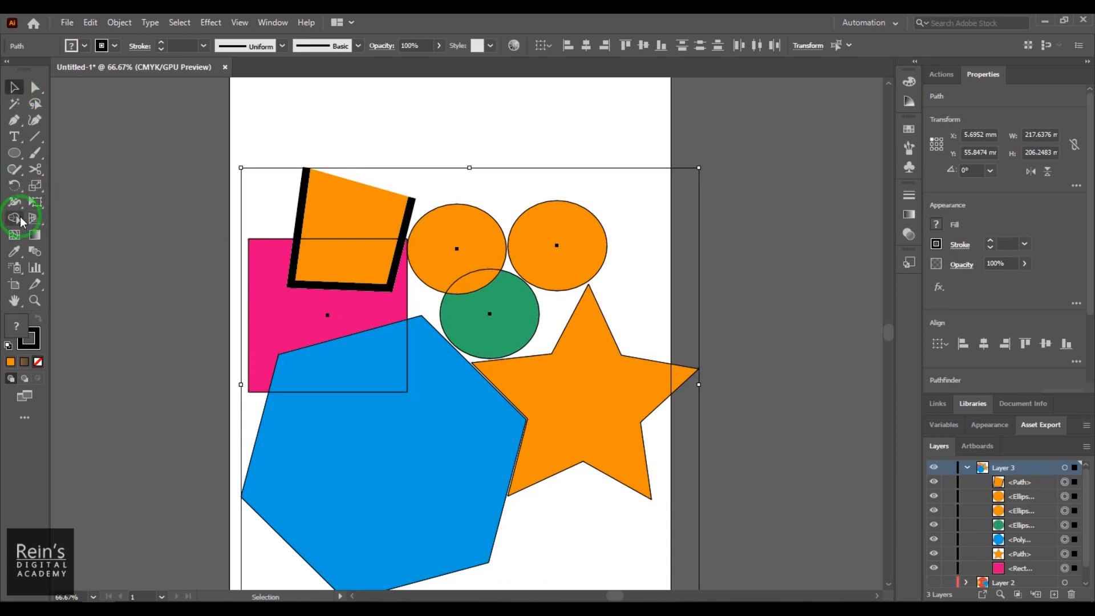
{"action": "double_click", "coordinate": [16, 219]}
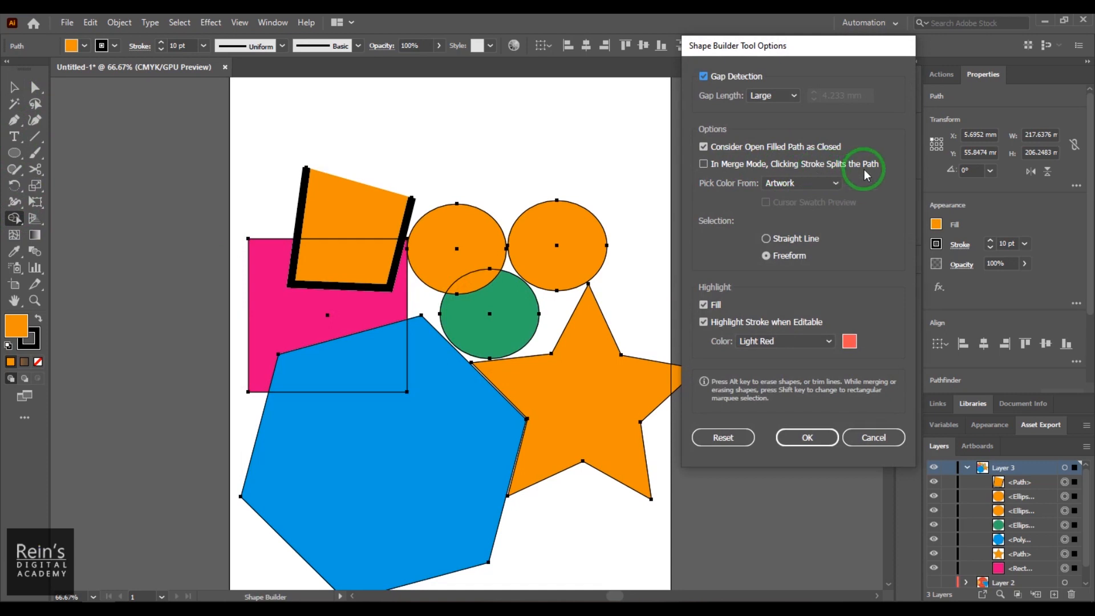
{"action": "left_click", "coordinate": [808, 438]}
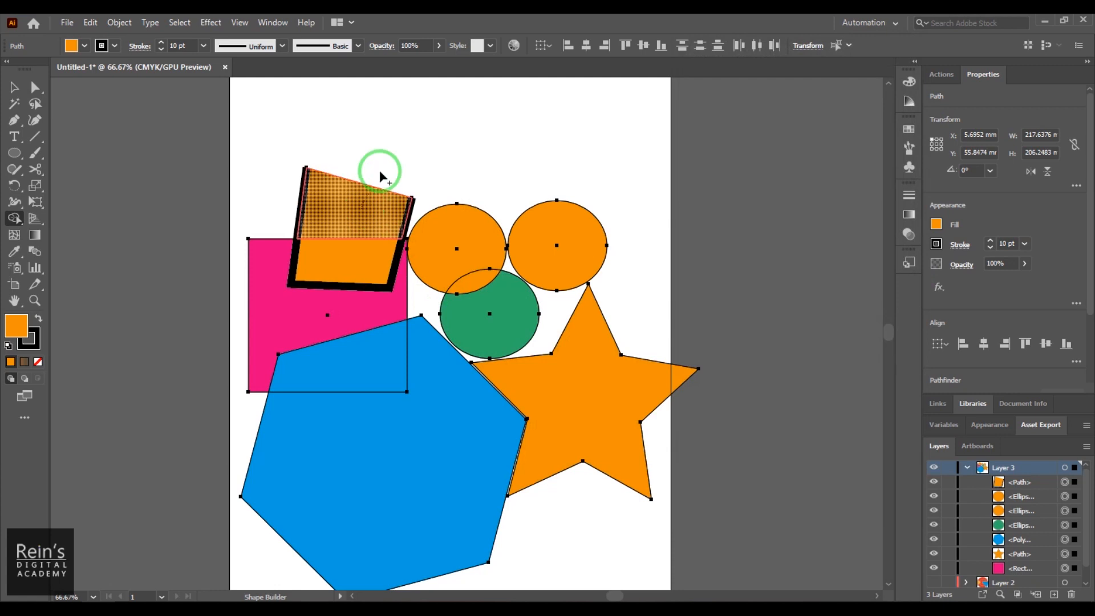
{"action": "left_click", "coordinate": [386, 184]}
{"action": "key", "text": "ctrl+z"}
{"action": "left_click", "coordinate": [14, 87]}
{"action": "key", "text": "ctrl+a"}
{"action": "left_click_drag", "start_coordinate": [361, 205], "coordinate": [403, 145]}
{"action": "key", "text": "ctrl+z"}
Delete the open orange path and move the pink rectangle slightly down over the hexagon.
{"action": "left_click", "coordinate": [318, 190]}
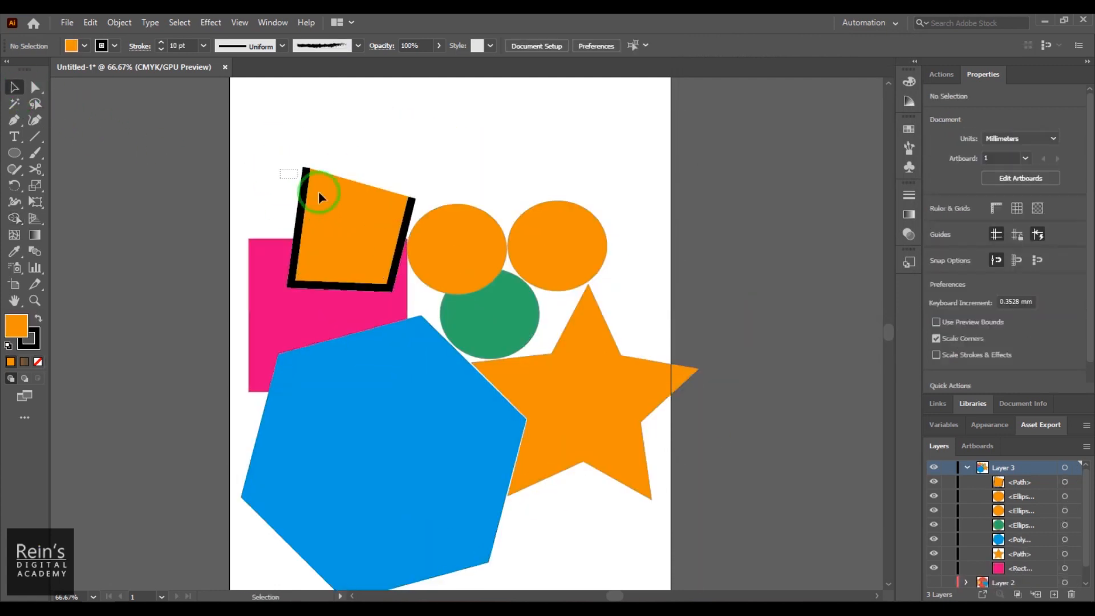
{"action": "left_click_drag", "start_coordinate": [306, 201], "coordinate": [371, 155]}
{"action": "key", "text": "Delete"}
{"action": "left_click_drag", "start_coordinate": [330, 293], "coordinate": [330, 234]}
{"action": "left_click_drag", "start_coordinate": [352, 269], "coordinate": [349, 345]}
Select the hexagon together with the pink rectangle and set their stroke weight to 8 pt.
{"action": "left_click", "coordinate": [432, 434], "text": "shift"}
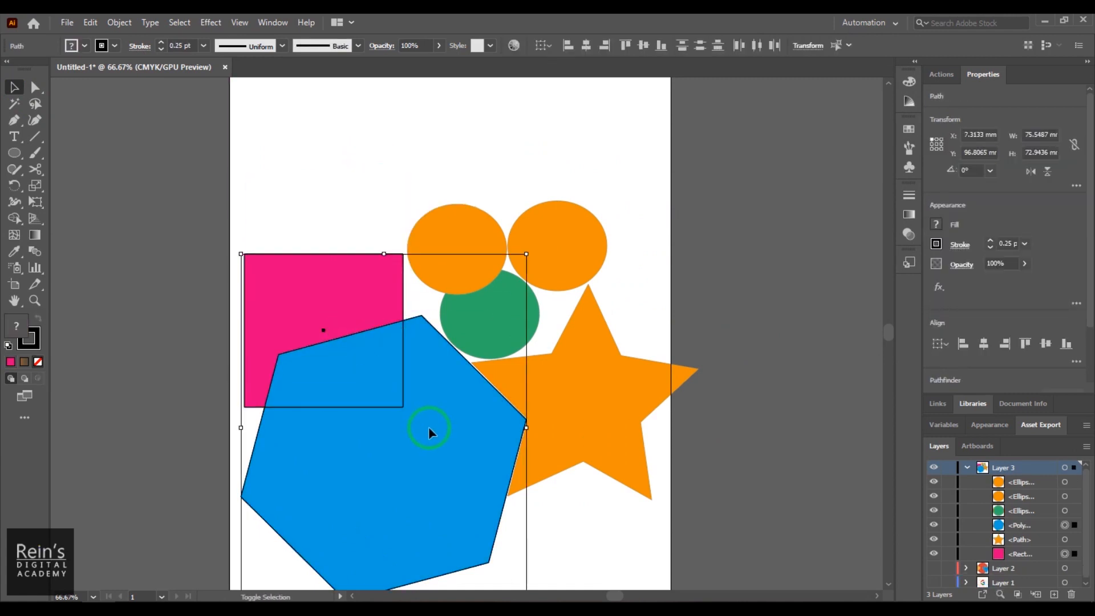
{"action": "left_click_drag", "start_coordinate": [429, 409], "coordinate": [487, 291]}
{"action": "key", "text": "ctrl+z"}
{"action": "left_click", "coordinate": [185, 45]}
{"action": "type", "text": "1"}
{"action": "key", "text": "Return"}
{"action": "key", "text": "Up"}
{"action": "key", "text": "Up"}
{"action": "key", "text": "Up"}
{"action": "key", "text": "Up"}
{"action": "key", "text": "Up"}
{"action": "key", "text": "Up"}
{"action": "key", "text": "Up"}
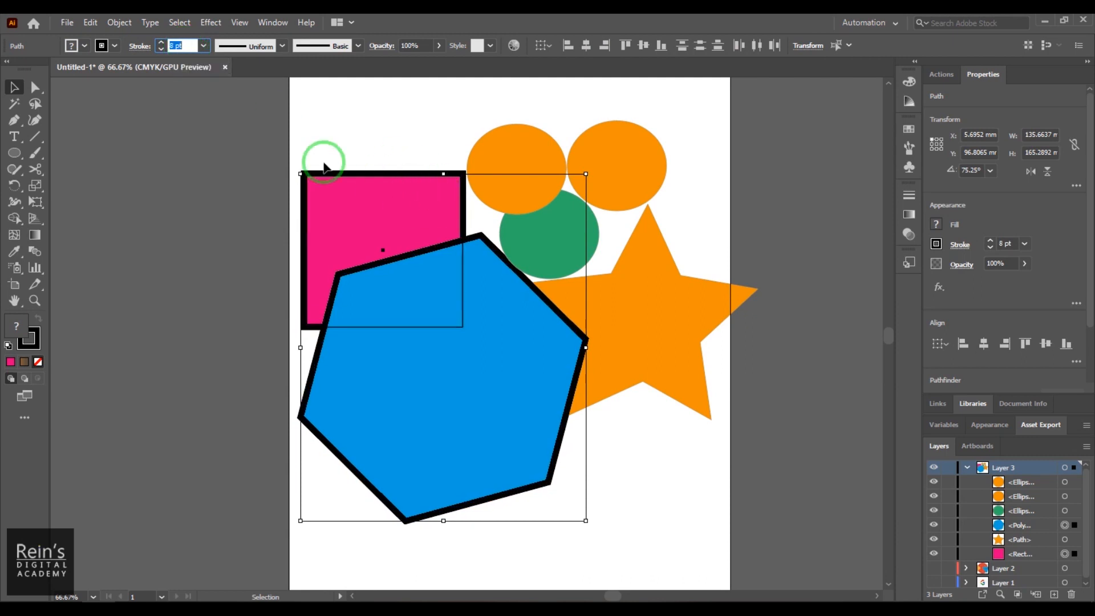
Remove the fill from the pink square and the hexagon, and move the orange star up and right, clear of the hexagon.
{"action": "left_click", "coordinate": [84, 46]}
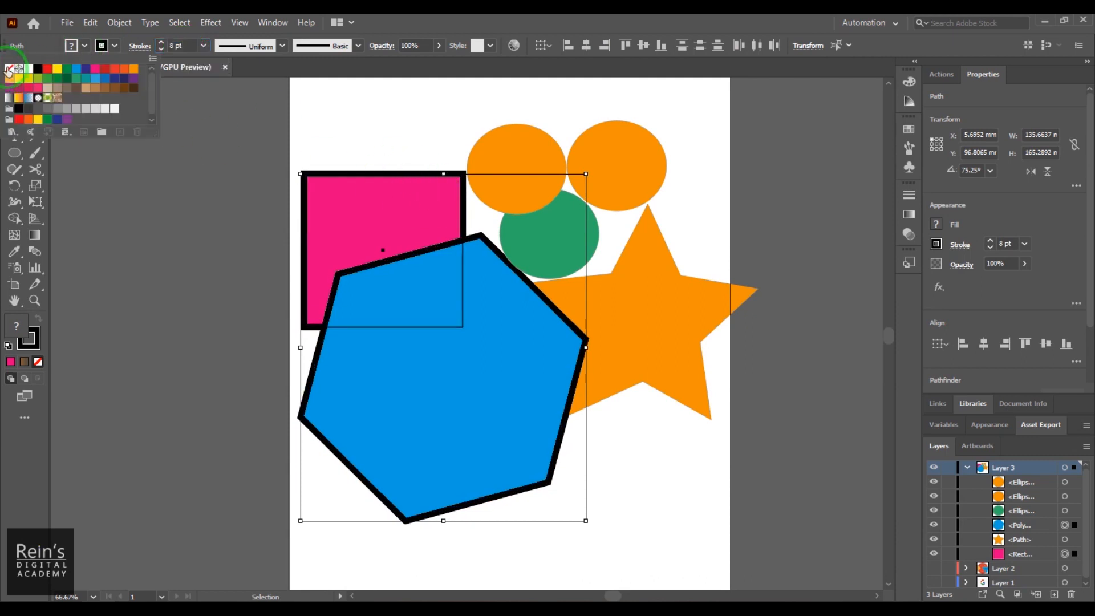
{"action": "left_click", "coordinate": [9, 70]}
{"action": "left_click_drag", "start_coordinate": [665, 330], "coordinate": [690, 313]}
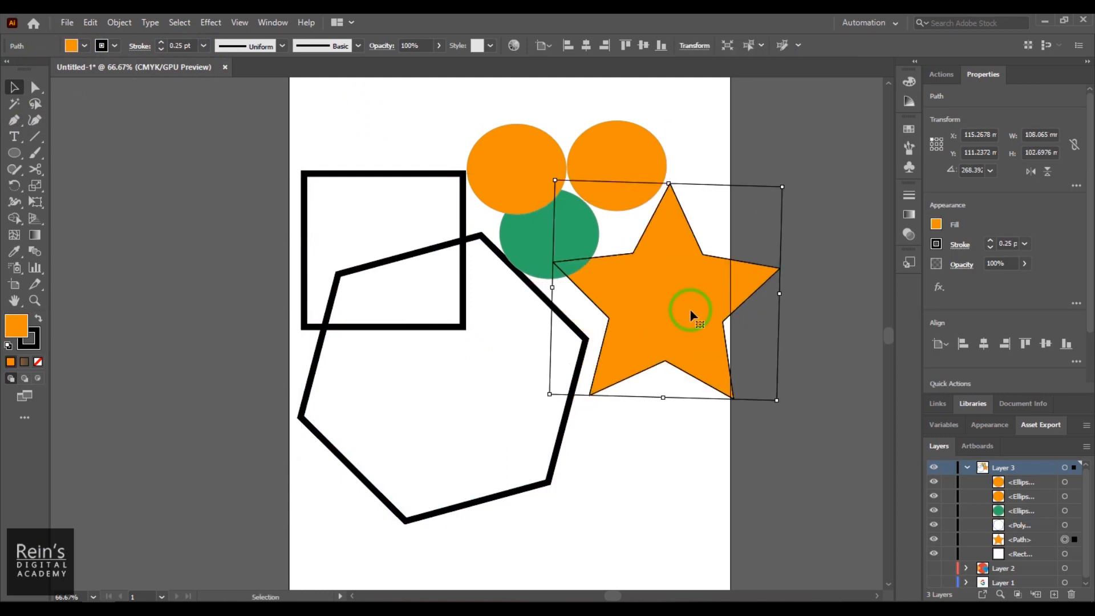
Select the unfilled square and hexagon together and move them slightly down.
{"action": "left_click", "coordinate": [665, 507]}
{"action": "left_click_drag", "start_coordinate": [337, 139], "coordinate": [452, 413]}
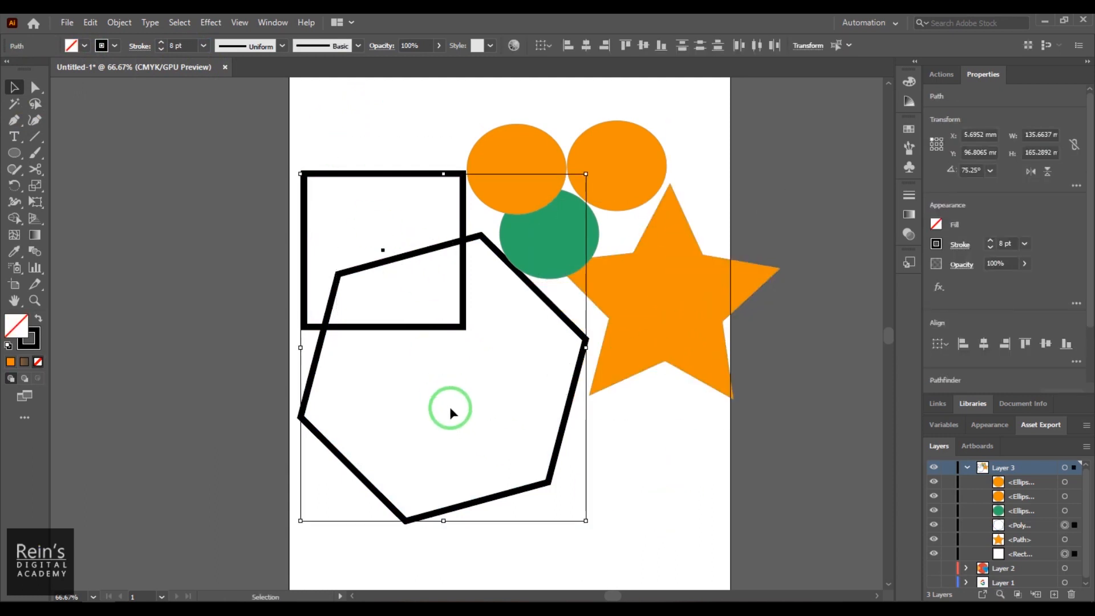
{"action": "left_click_drag", "start_coordinate": [439, 339], "coordinate": [439, 365]}
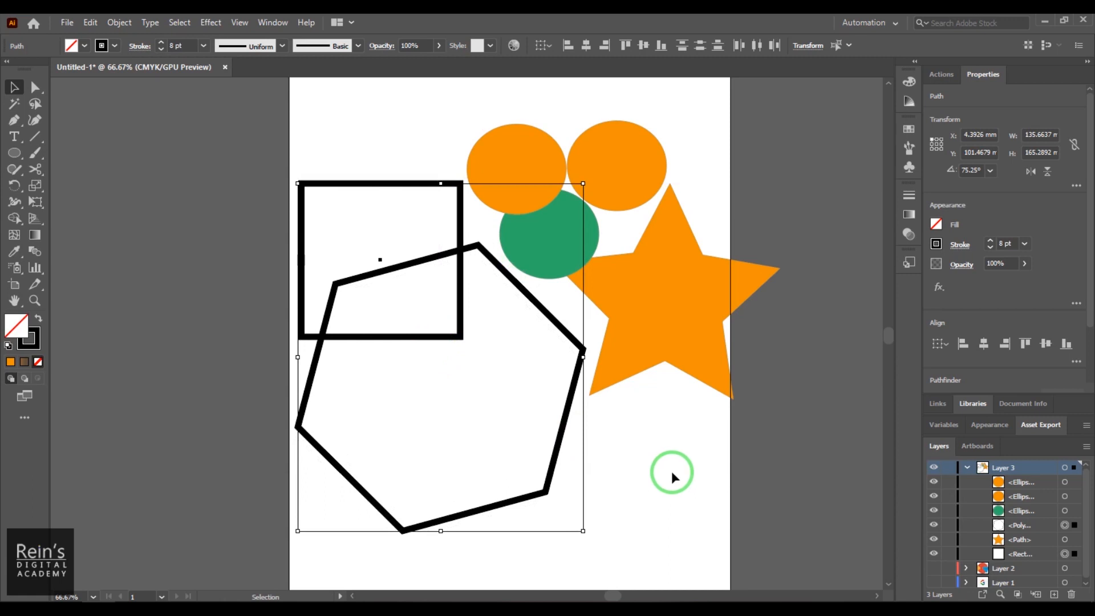
In the Shape Builder options, disable Consider Open Filled Path as Closed and enable In Merge Mode, Clicking Stroke Splits the Path.
{"action": "double_click", "coordinate": [15, 219]}
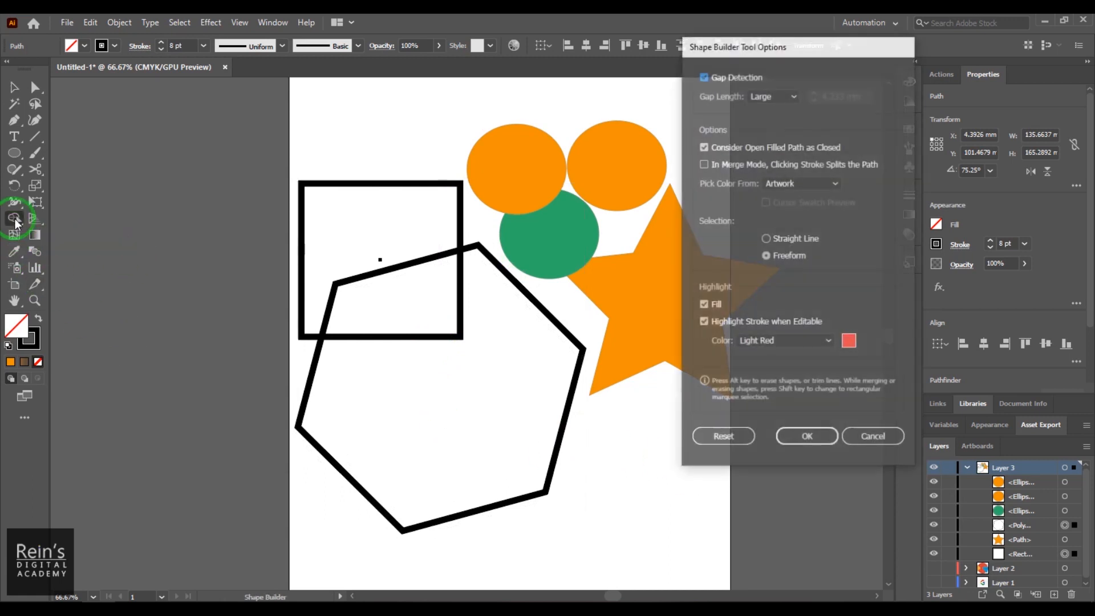
{"action": "left_click", "coordinate": [751, 147]}
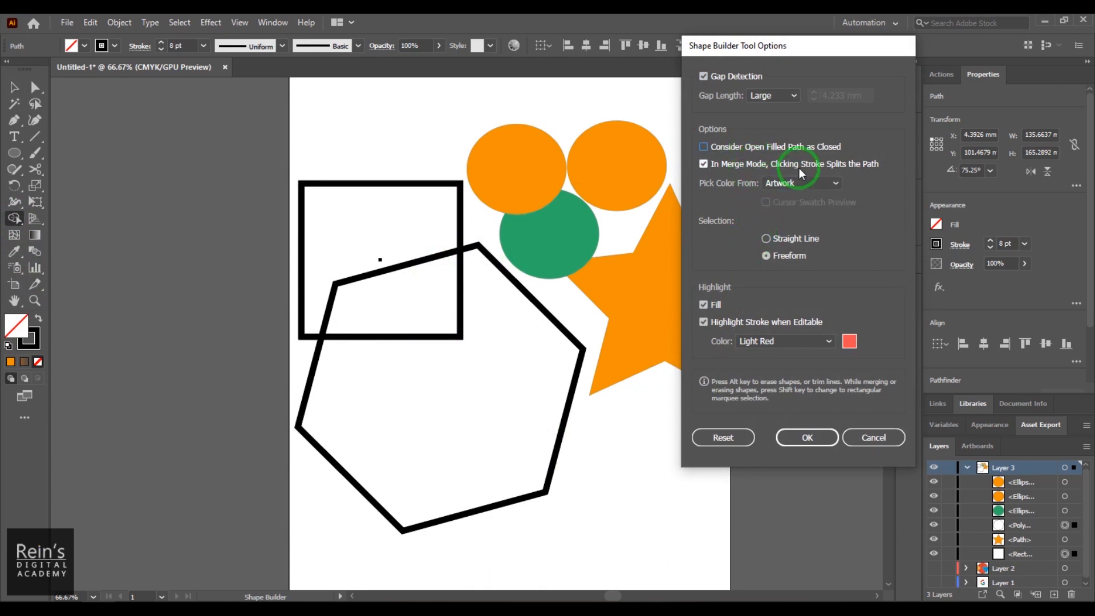
{"action": "left_click", "coordinate": [867, 165]}
{"action": "left_click", "coordinate": [818, 442]}
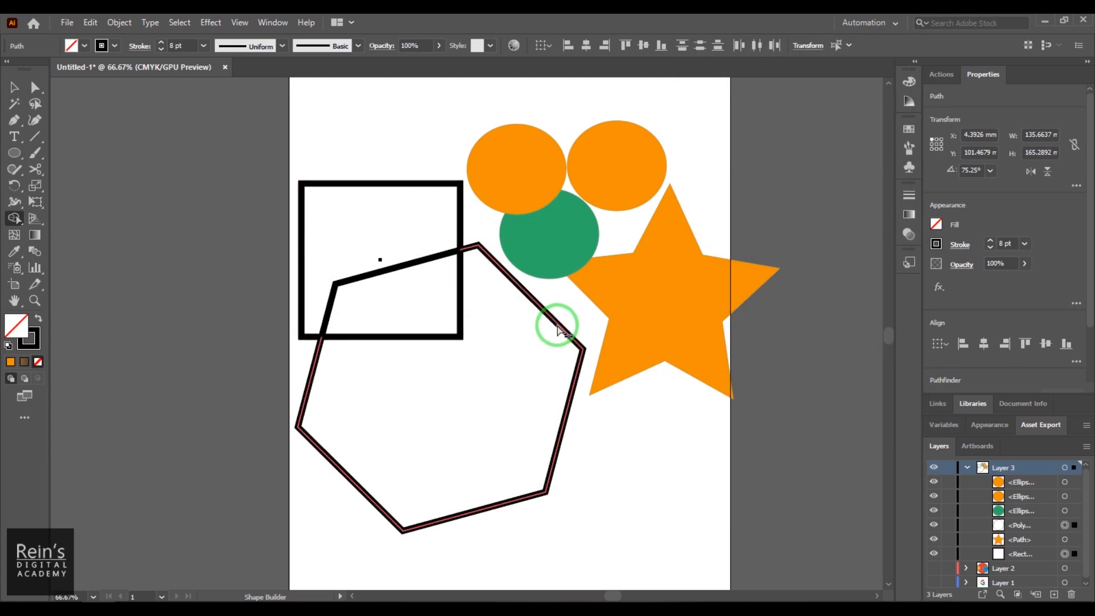
Split the hexagon's stroke where it crosses the square, then try moving the square and undo the move.
{"action": "left_click", "coordinate": [367, 319]}
{"action": "key", "text": "v"}
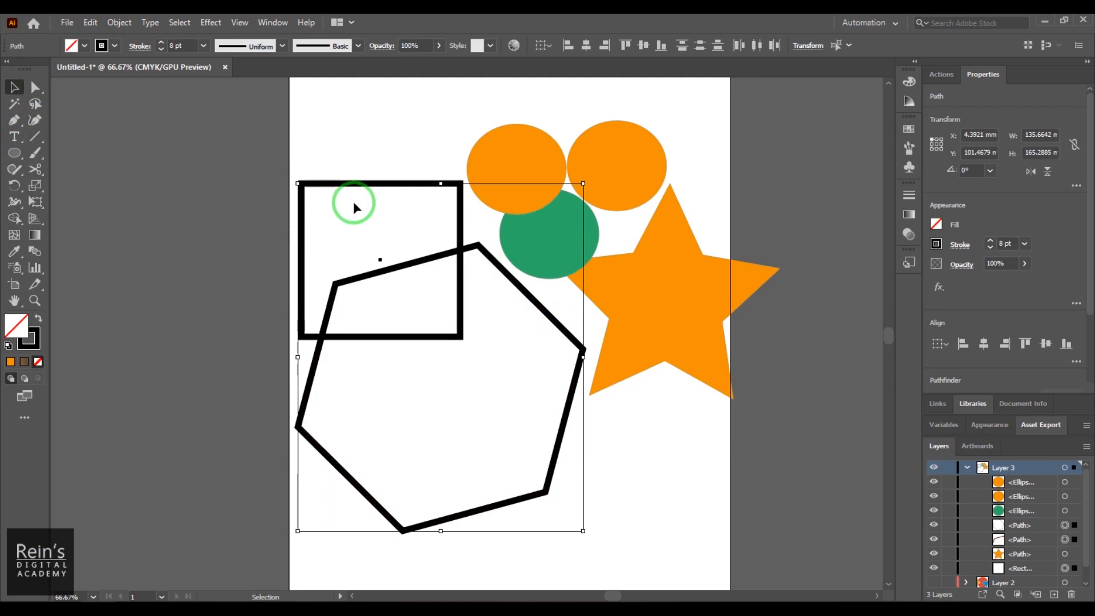
{"action": "left_click", "coordinate": [374, 172]}
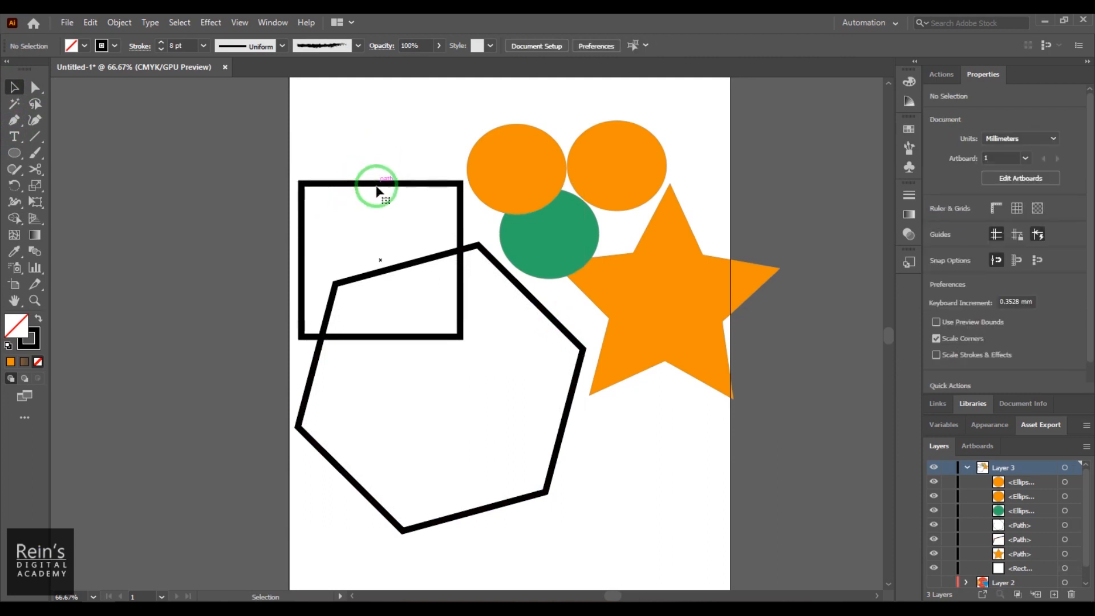
{"action": "left_click", "coordinate": [377, 187]}
{"action": "left_click_drag", "start_coordinate": [375, 191], "coordinate": [357, 160]}
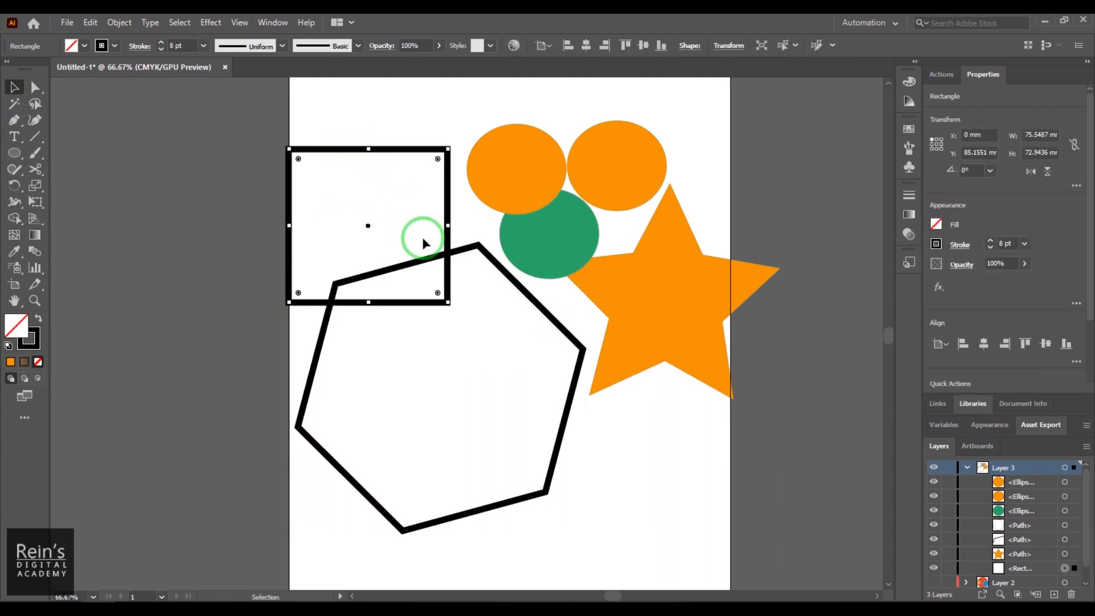
{"action": "key", "text": "ctrl+z"}
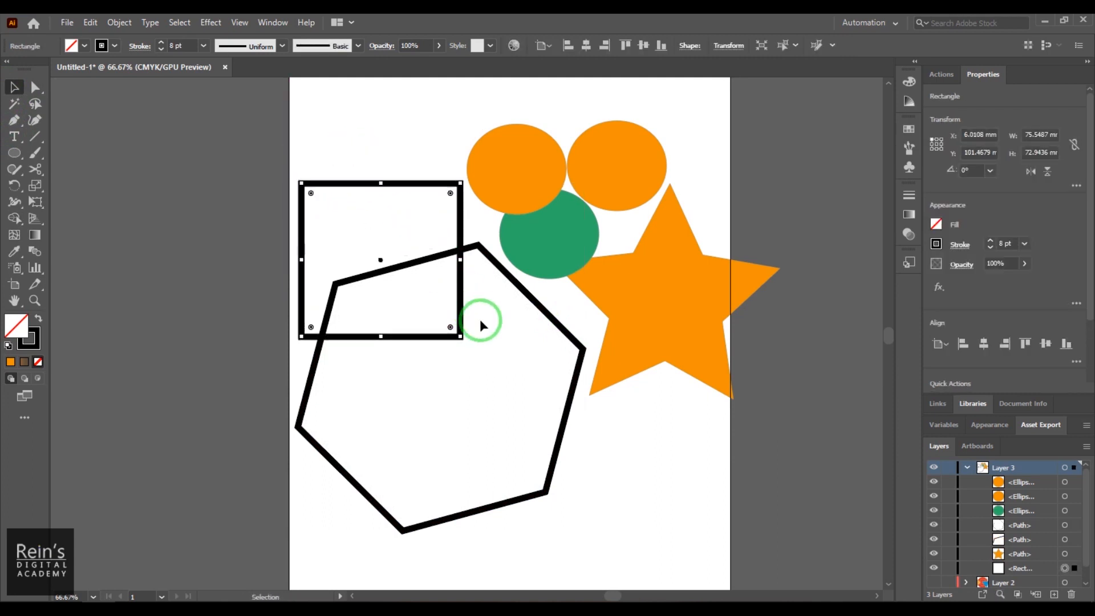
With the square and the hexagon's outer path selected, turn off the Shape Builder fill highlight and set the highlight color to Green.
{"action": "left_click", "coordinate": [538, 308], "text": "shift"}
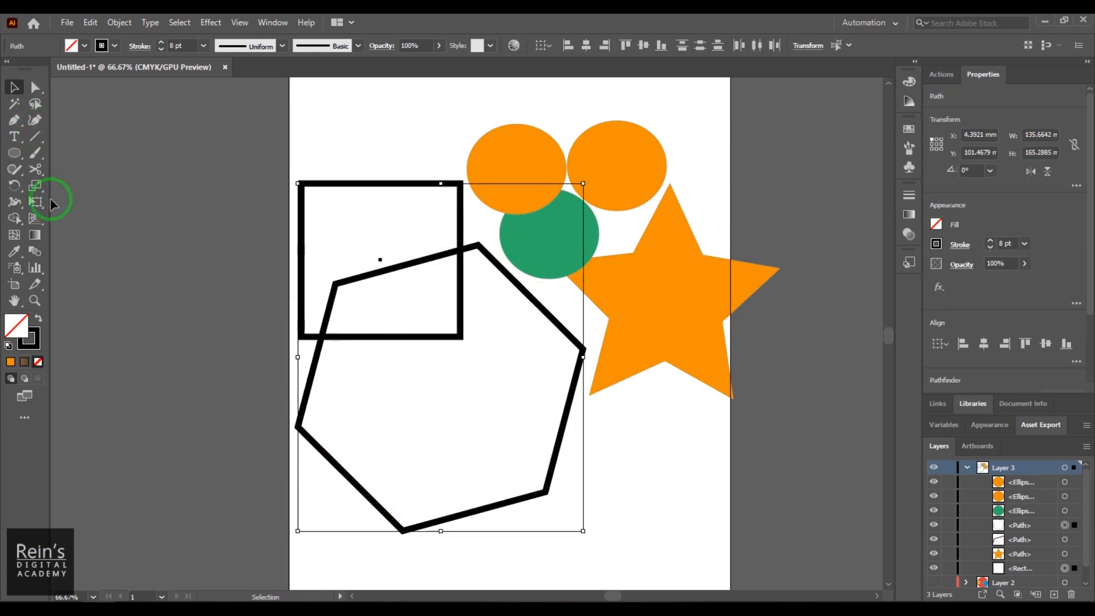
{"action": "double_click", "coordinate": [20, 218]}
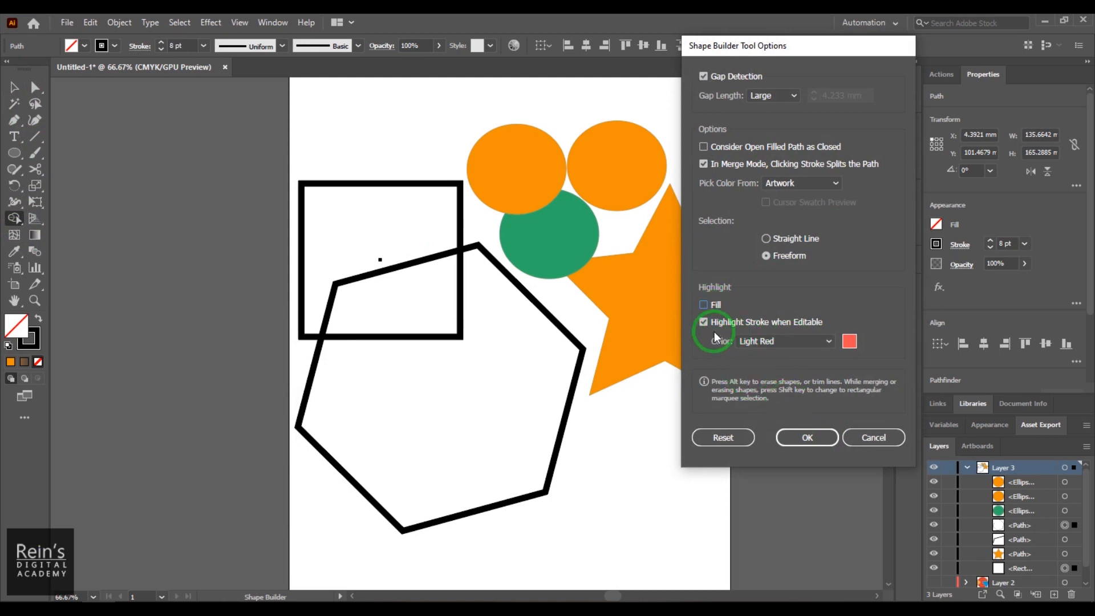
{"action": "left_click", "coordinate": [829, 341]}
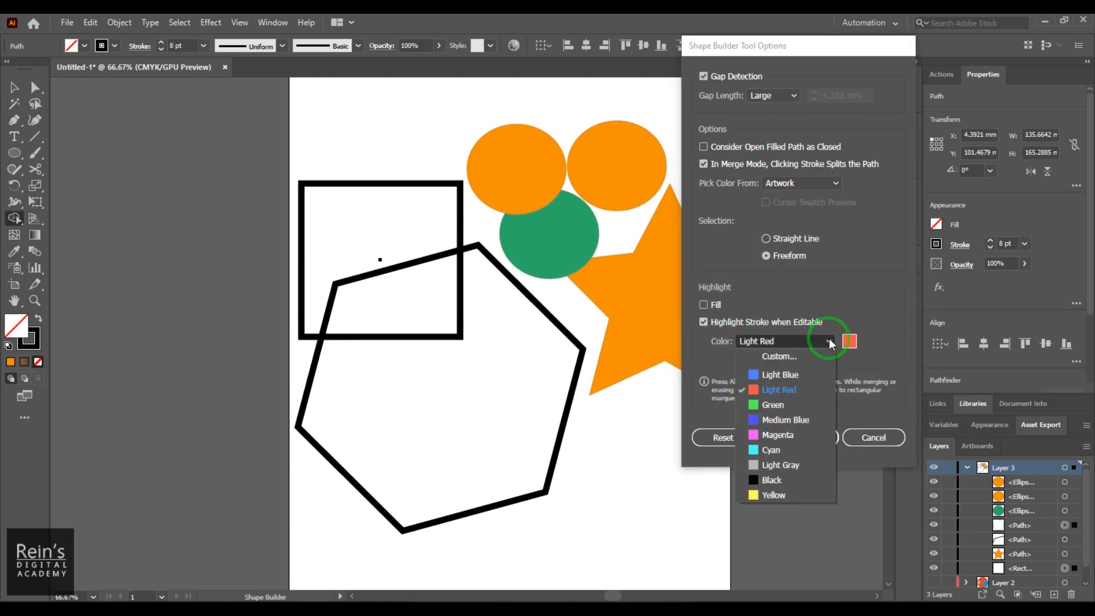
{"action": "left_click", "coordinate": [821, 399]}
{"action": "left_click", "coordinate": [787, 437]}
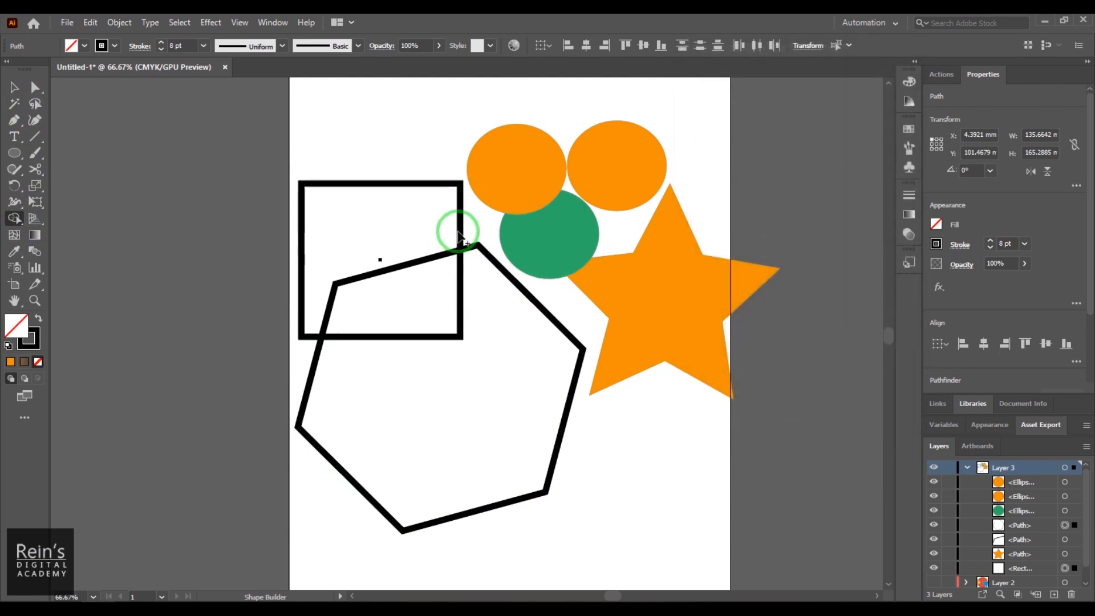
Try erasing the square's stroke outside the hexagon, undo it, and split that stroke at the hexagon instead.
{"action": "left_click", "coordinate": [459, 235], "text": "alt"}
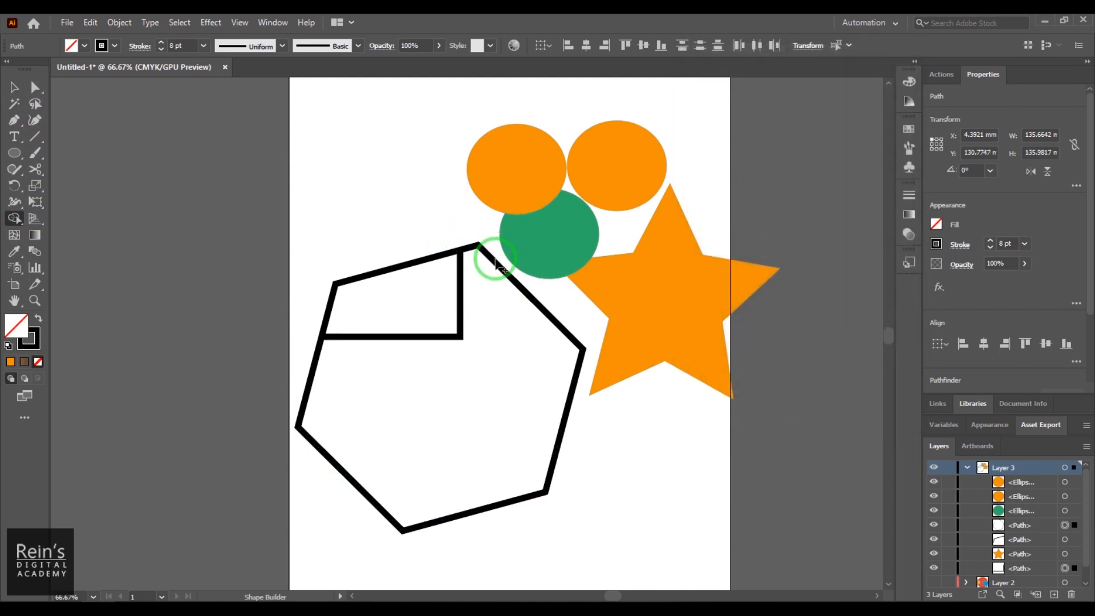
{"action": "key", "text": "ctrl+z"}
{"action": "key", "text": "ctrl+z"}
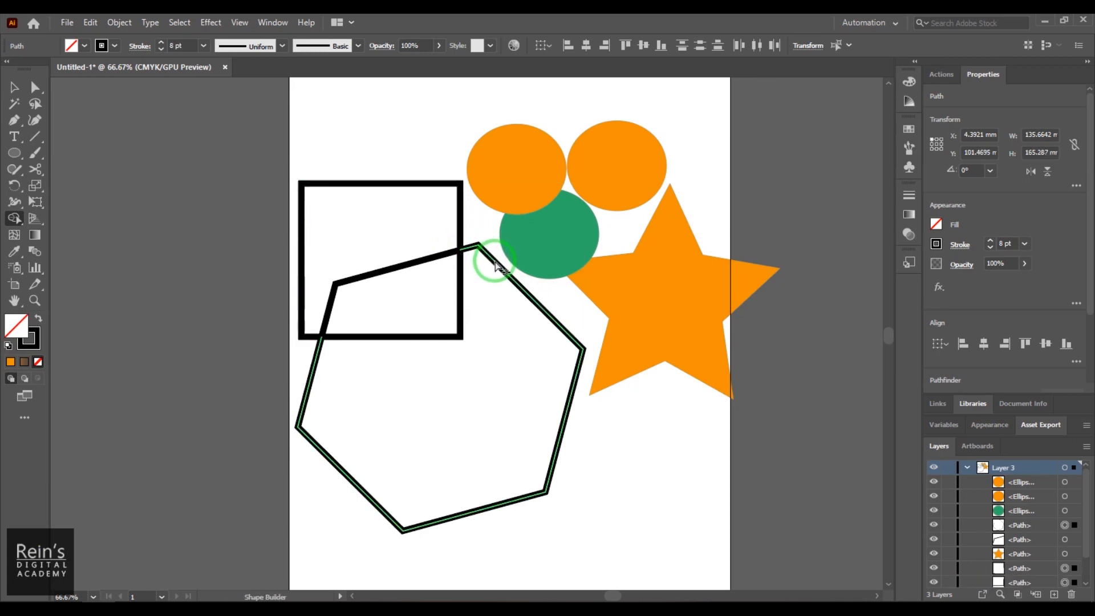
Try pulling the square's outer and inner stroke pieces apart.
{"action": "left_click", "coordinate": [13, 86]}
{"action": "left_click", "coordinate": [342, 176]}
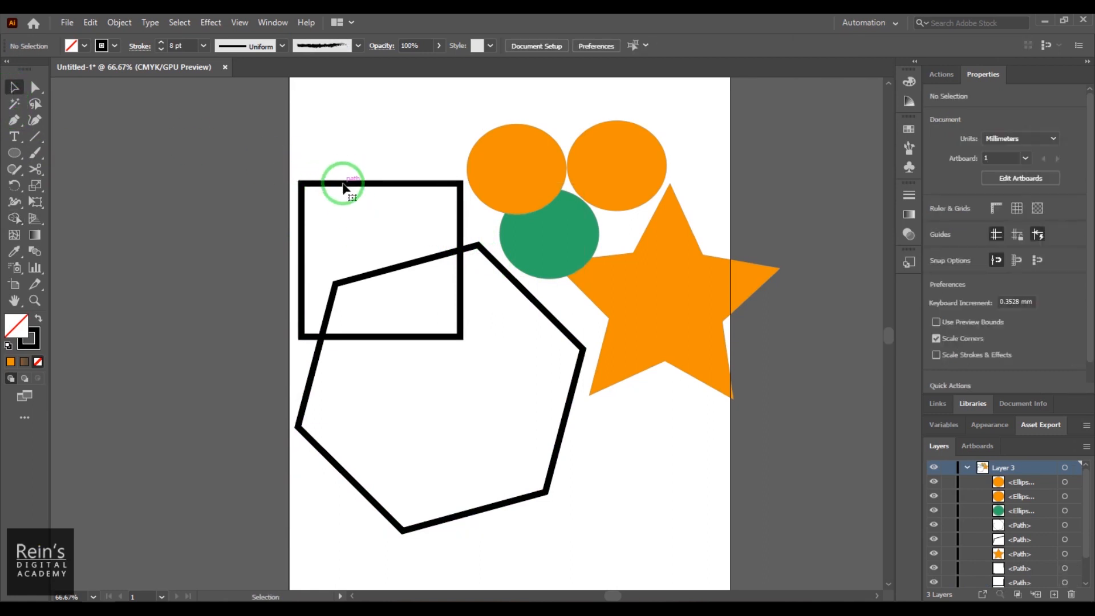
{"action": "left_click", "coordinate": [344, 185]}
{"action": "left_click_drag", "start_coordinate": [343, 187], "coordinate": [470, 383]}
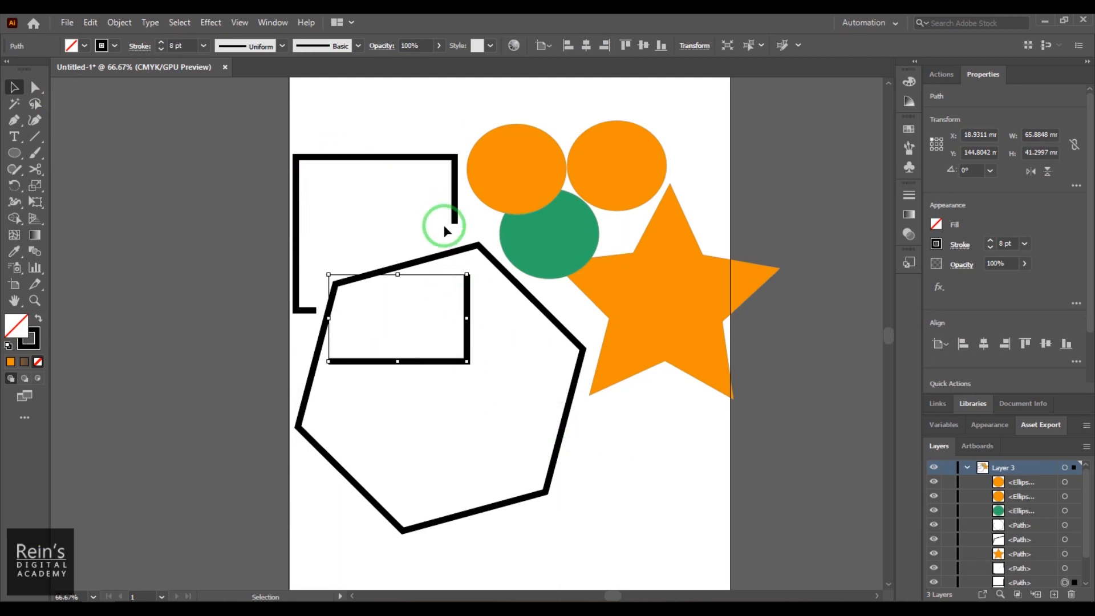
{"action": "key", "text": "a"}
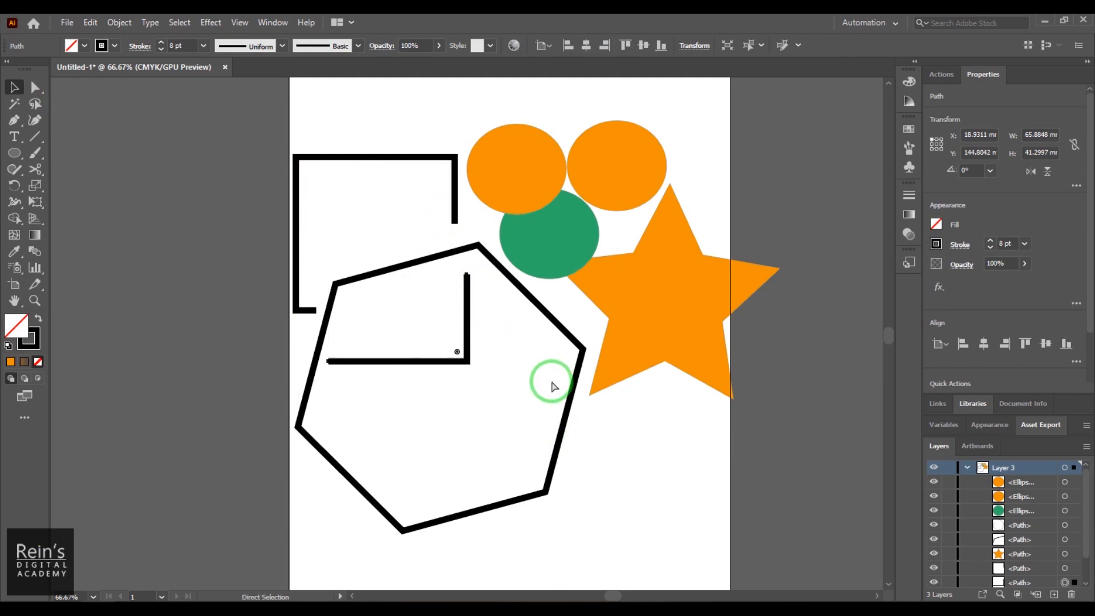
{"action": "key", "text": "ctrl+z"}
Try moving the hexagon's split pieces apart, undo the moves of all split pieces, and deselect everything.
{"action": "key", "text": "v"}
{"action": "left_click", "coordinate": [554, 322]}
{"action": "left_click_drag", "start_coordinate": [555, 321], "coordinate": [623, 459]}
{"action": "left_click", "coordinate": [399, 267]}
{"action": "left_click_drag", "start_coordinate": [347, 282], "coordinate": [344, 239]}
{"action": "key", "text": "a"}
{"action": "key", "text": "ctrl+z"}
{"action": "key", "text": "ctrl+z"}
{"action": "key", "text": "ctrl+z"}
{"action": "key", "text": "v"}
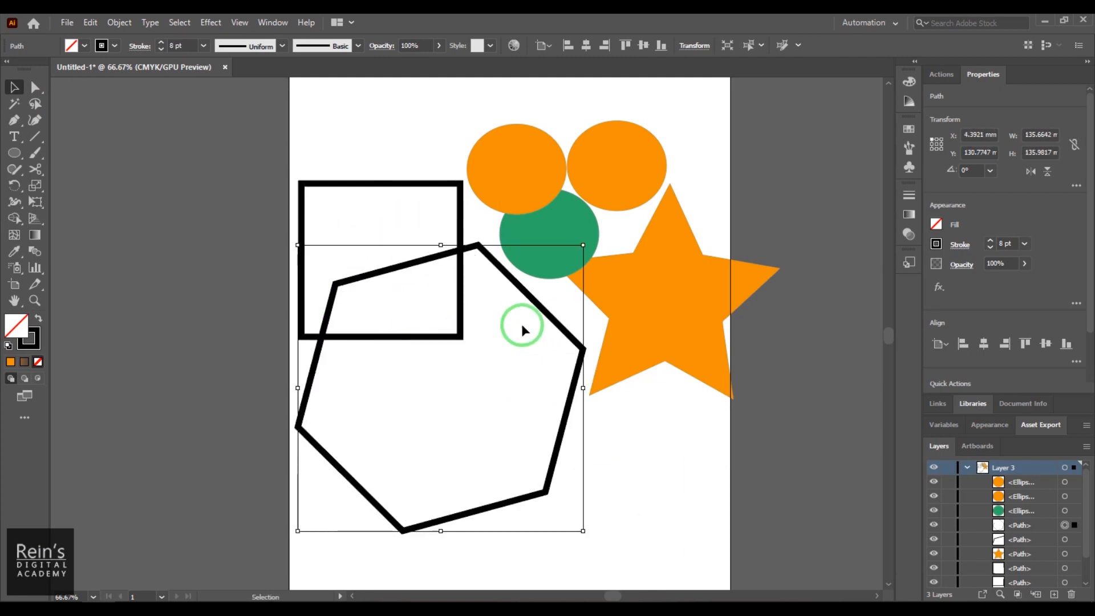
{"action": "left_click", "coordinate": [662, 436]}
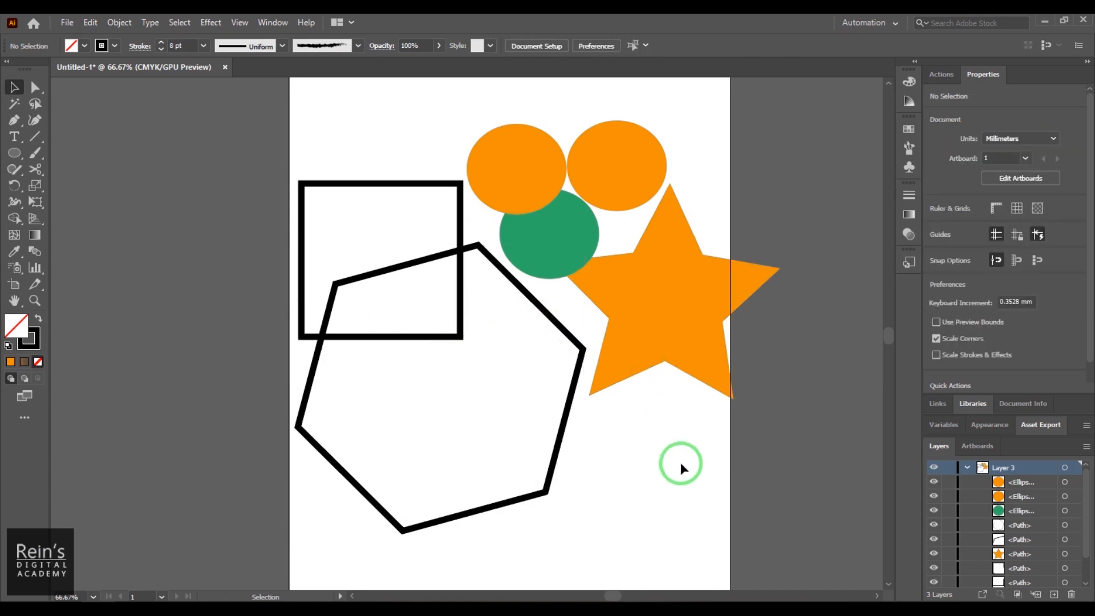
Collapse and hide Layer 3, and show Layer 2 with the logo construction shapes.
{"action": "left_click", "coordinate": [967, 470]}
{"action": "left_click", "coordinate": [935, 470], "text": "ctrl"}
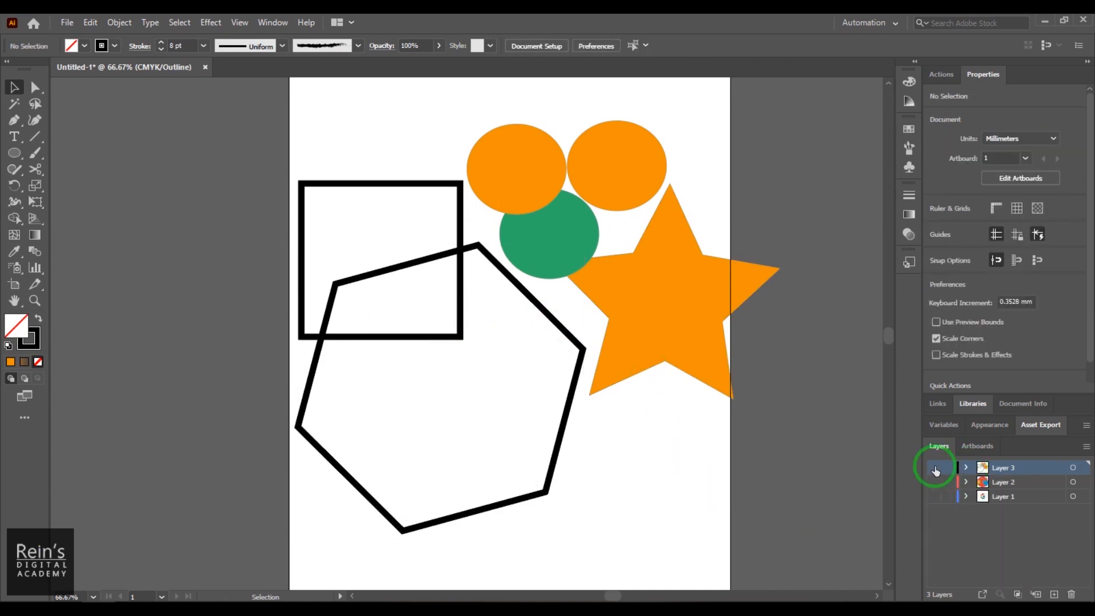
{"action": "left_click", "coordinate": [934, 469], "text": "ctrl"}
{"action": "left_click", "coordinate": [934, 469], "text": "ctrl"}
{"action": "left_click", "coordinate": [934, 469], "text": "ctrl"}
{"action": "left_click", "coordinate": [936, 483], "text": "ctrl"}
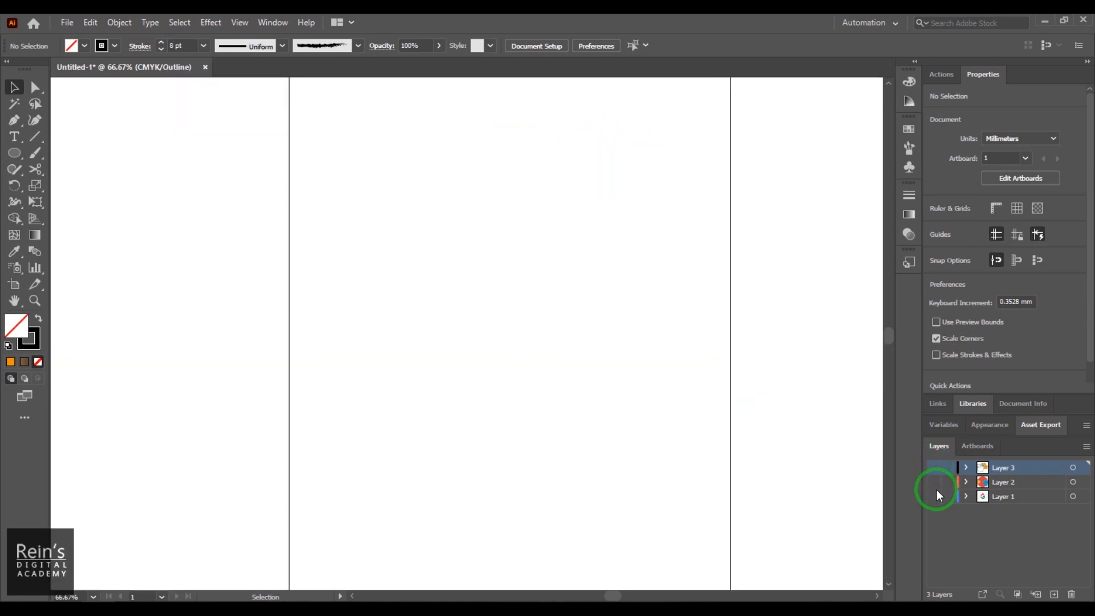
{"action": "left_click", "coordinate": [935, 485], "text": "ctrl"}
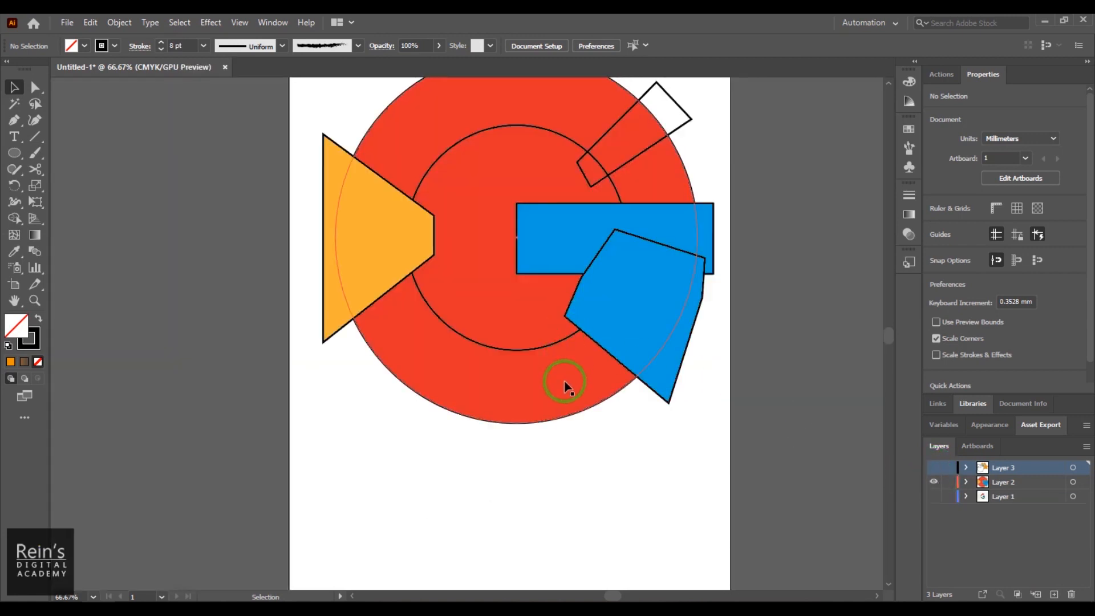
{"action": "left_click_drag", "start_coordinate": [561, 388], "coordinate": [524, 455]}
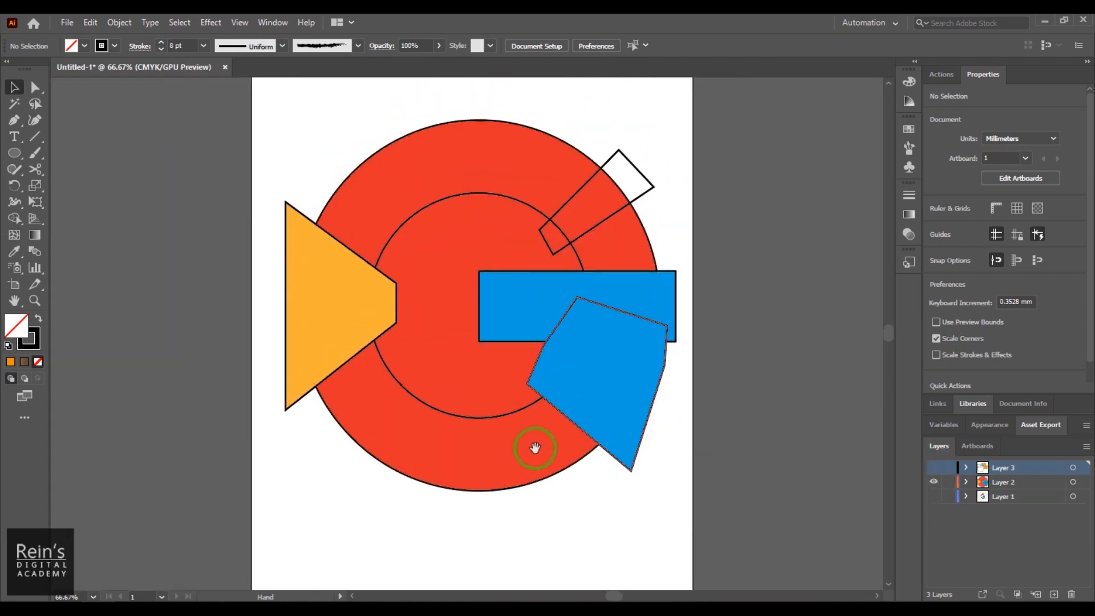
Show Layer 1 and examine the Google logo reference image beside the artboard.
{"action": "left_click", "coordinate": [933, 496]}
{"action": "left_click_drag", "start_coordinate": [764, 371], "coordinate": [409, 371]}
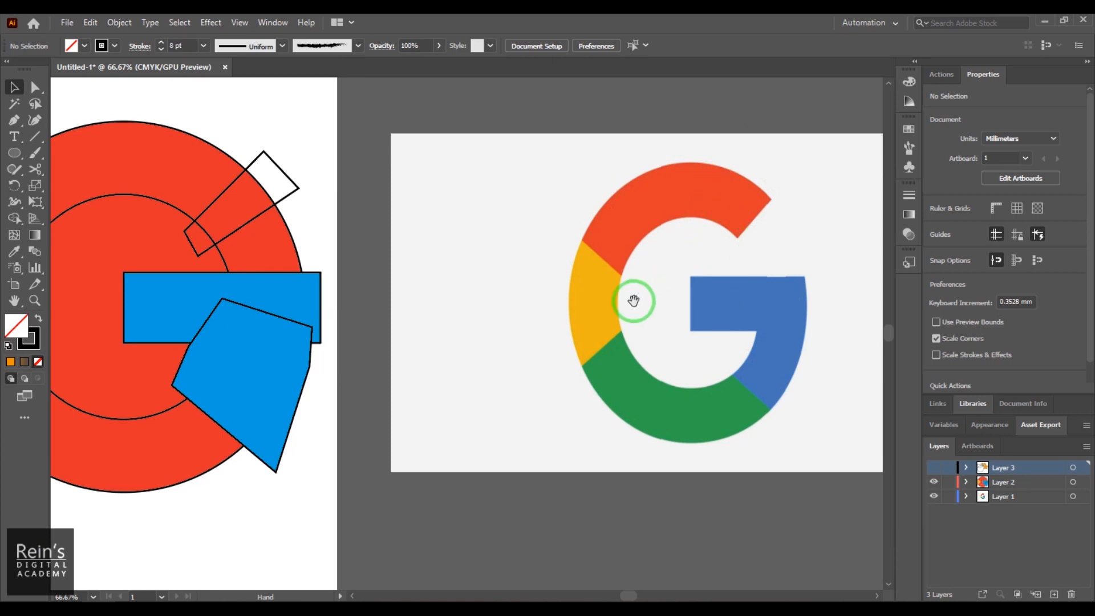
{"action": "scroll", "coordinate": [719, 325], "scroll_direction": "left", "scroll_amount": 10}
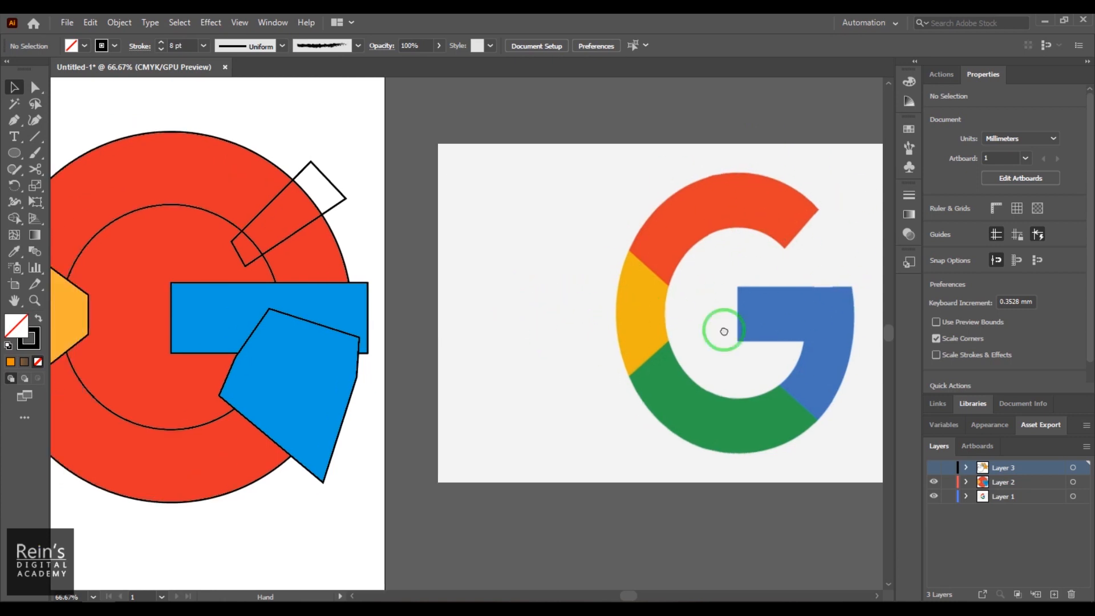
{"action": "scroll", "coordinate": [692, 457], "scroll_direction": "right", "scroll_amount": 4}
Try placing the Google logo image behind the construction shapes, and move it back beside the artboard.
{"action": "left_click_drag", "start_coordinate": [718, 359], "coordinate": [317, 371]}
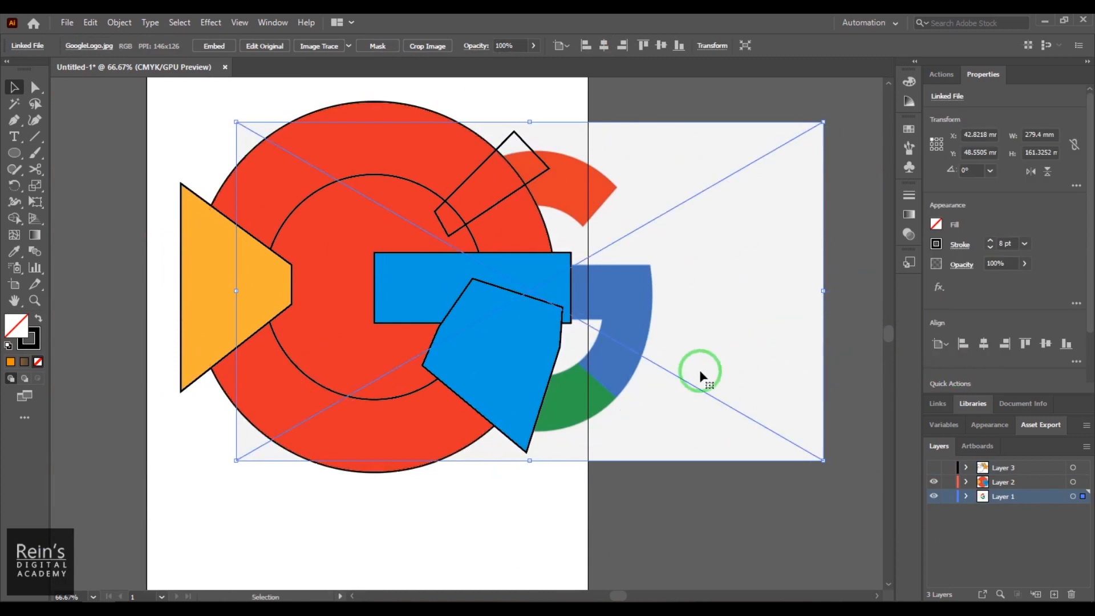
{"action": "left_click_drag", "start_coordinate": [880, 407], "coordinate": [701, 416]}
{"action": "key", "text": "space"}
{"action": "left_click_drag", "start_coordinate": [454, 393], "coordinate": [697, 386]}
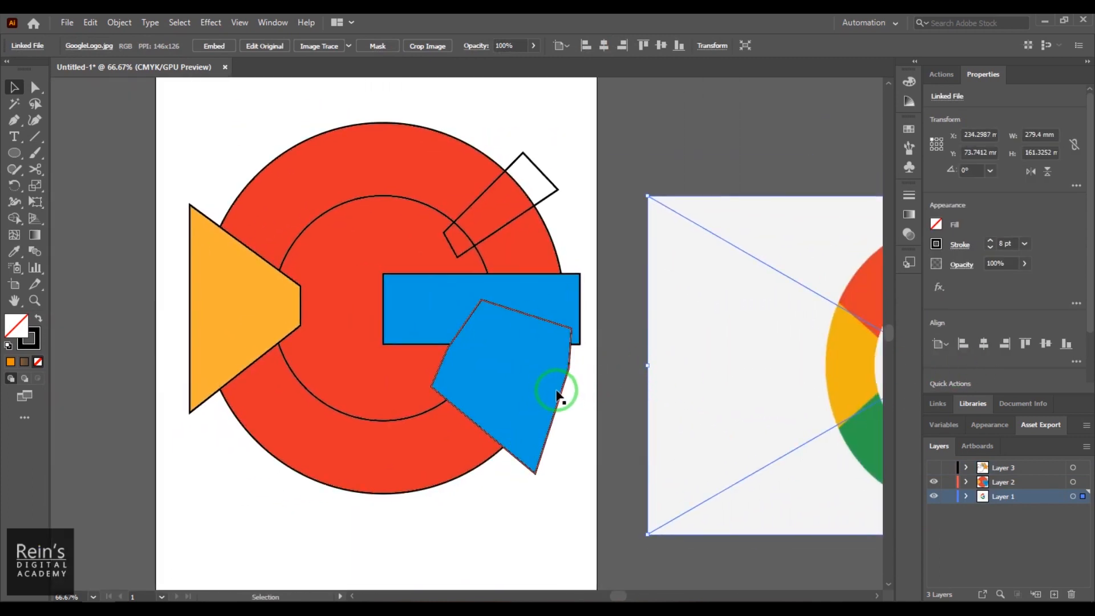
Try moving the blue polygon below the circle, undo it, and remove the fill from all logo construction shapes.
{"action": "left_click_drag", "start_coordinate": [558, 393], "coordinate": [577, 562]}
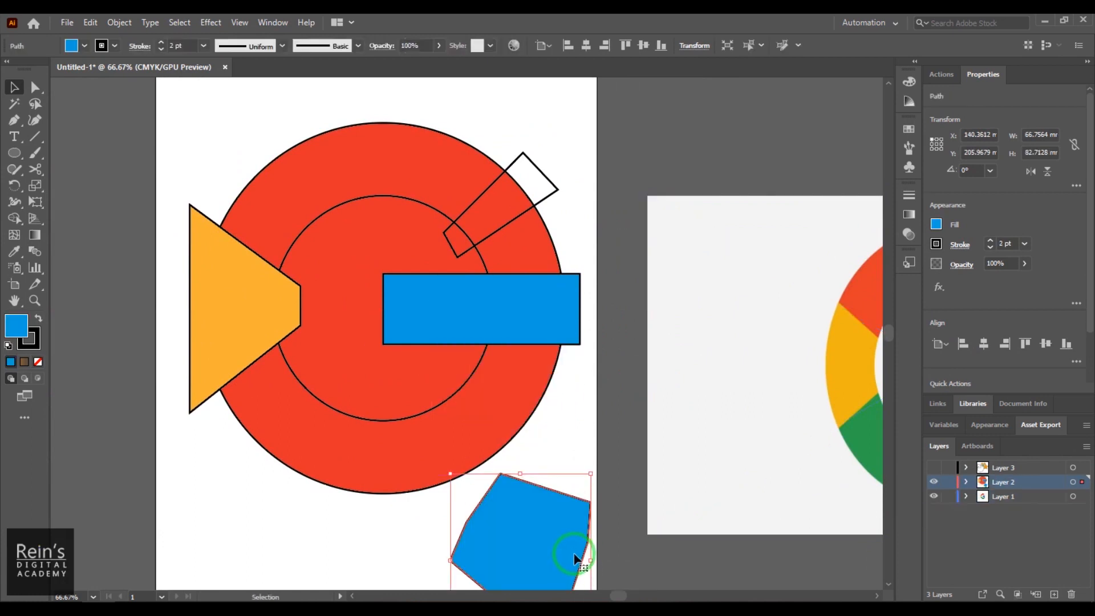
{"action": "key", "text": "ctrl+z"}
{"action": "left_click_drag", "start_coordinate": [177, 106], "coordinate": [577, 495]}
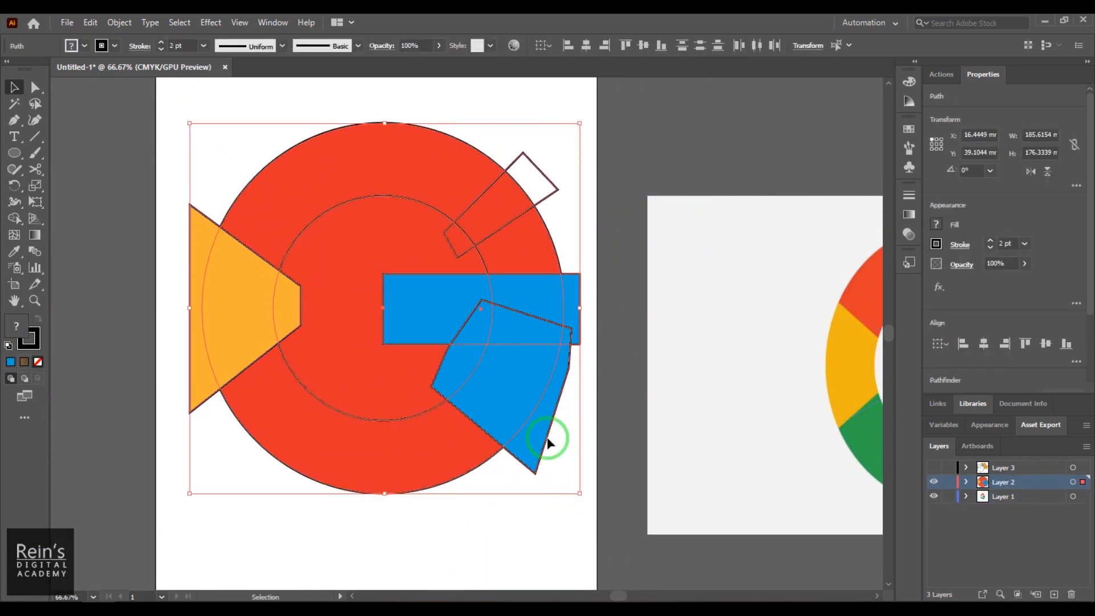
{"action": "left_click", "coordinate": [85, 47]}
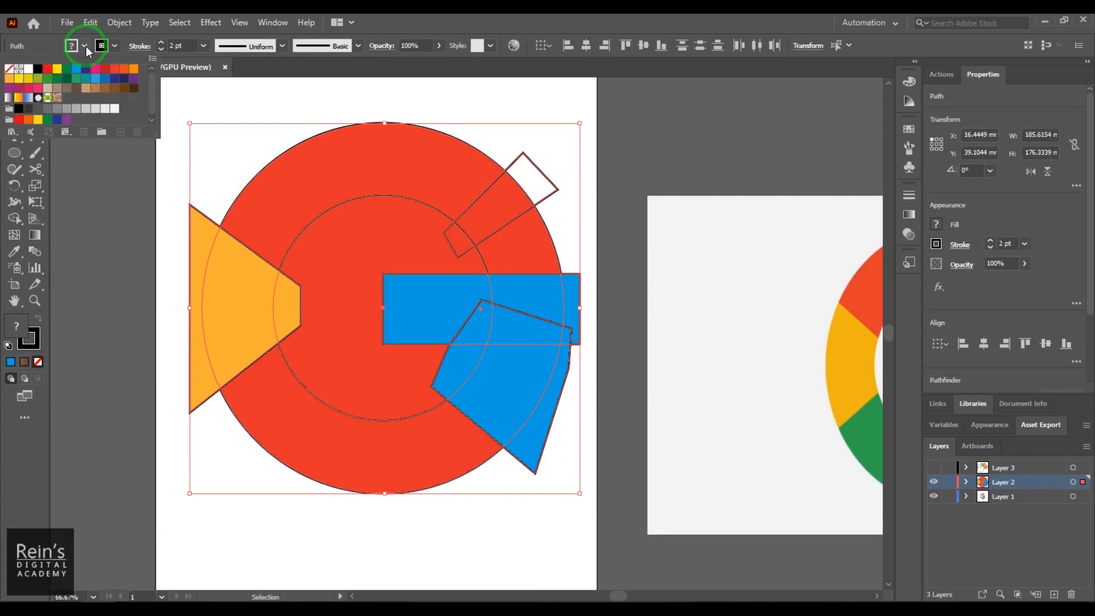
{"action": "left_click", "coordinate": [7, 74]}
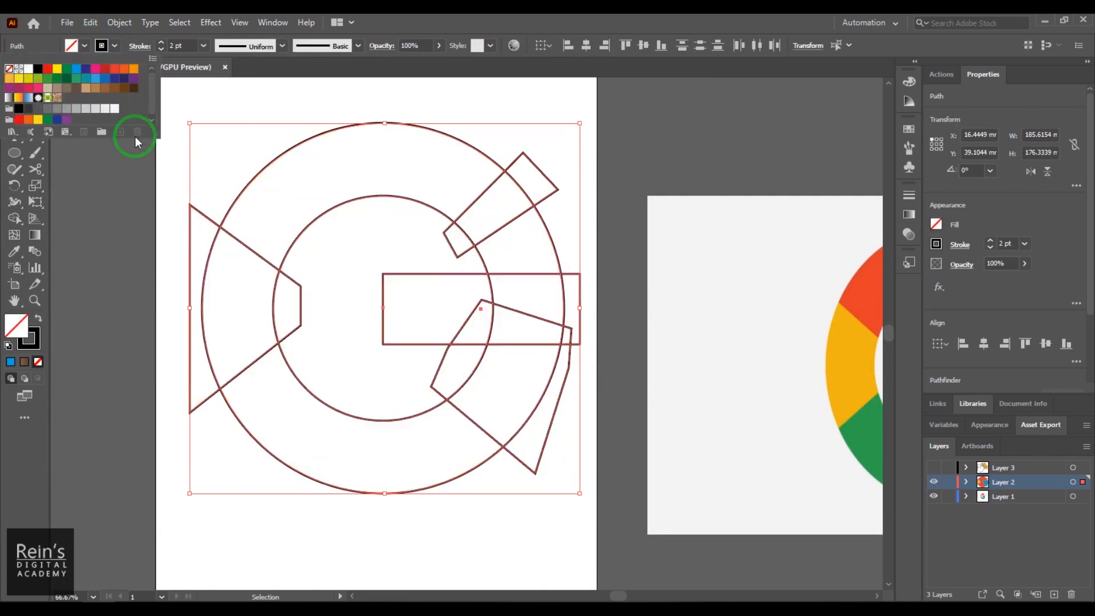
Set the stroke weight of all selected logo construction shapes to 14 pt.
{"action": "left_click", "coordinate": [175, 45]}
{"action": "type", "text": "10"}
{"action": "key", "text": "Return"}
{"action": "key", "text": "Up"}
{"action": "key", "text": "Up"}
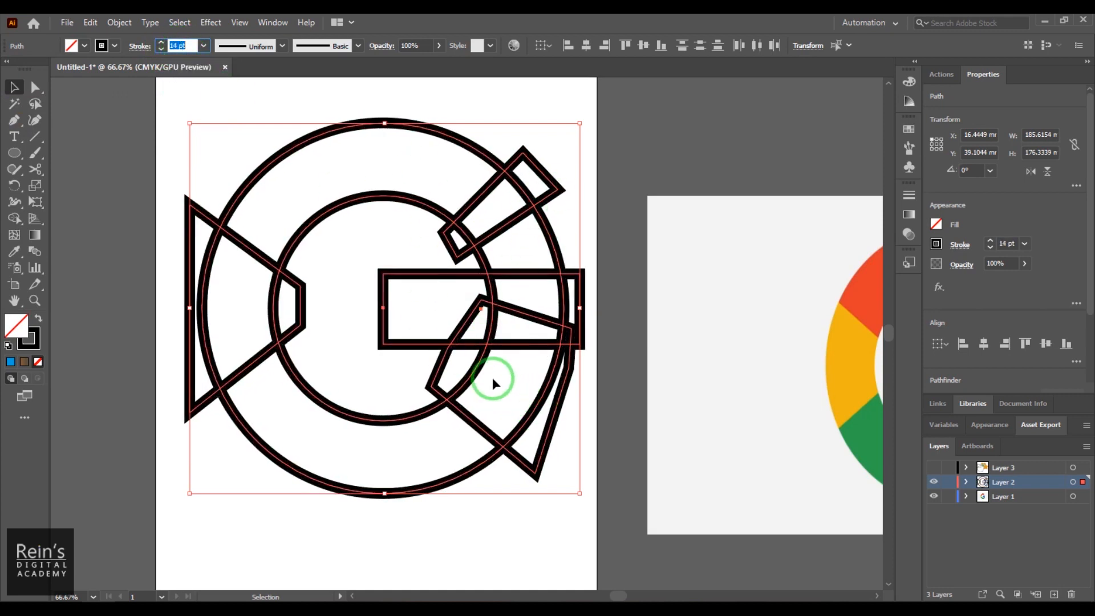
Undo the stroke weight and fill removal changes until the logo construction shapes have their coloured fills and 2 pt strokes, and deselect them.
{"action": "key", "text": "a"}
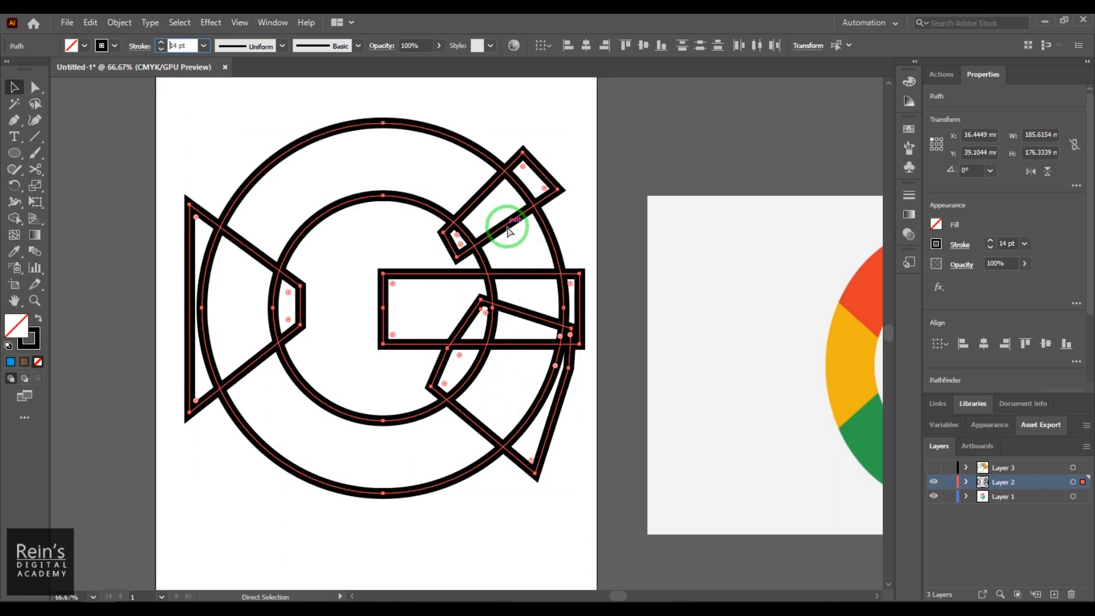
{"action": "key", "text": "ctrl+z"}
{"action": "key", "text": "ctrl+z"}
{"action": "key", "text": "ctrl+z"}
{"action": "key", "text": "ctrl+z"}
{"action": "key", "text": "ctrl+z"}
{"action": "key", "text": "ctrl+z"}
{"action": "key", "text": "ctrl+z"}
{"action": "key", "text": "ctrl+z"}
{"action": "key", "text": "ctrl+z"}
{"action": "key", "text": "ctrl+z"}
{"action": "key", "text": "ctrl+z"}
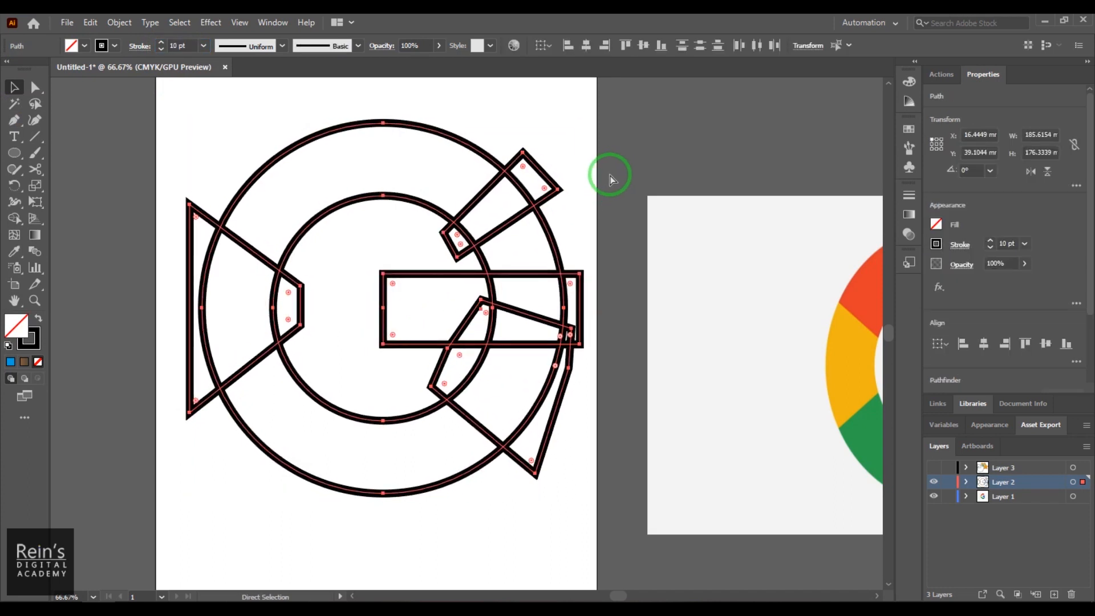
{"action": "key", "text": "ctrl+z"}
{"action": "key", "text": "ctrl+z"}
{"action": "key", "text": "v"}
{"action": "left_click", "coordinate": [597, 530]}
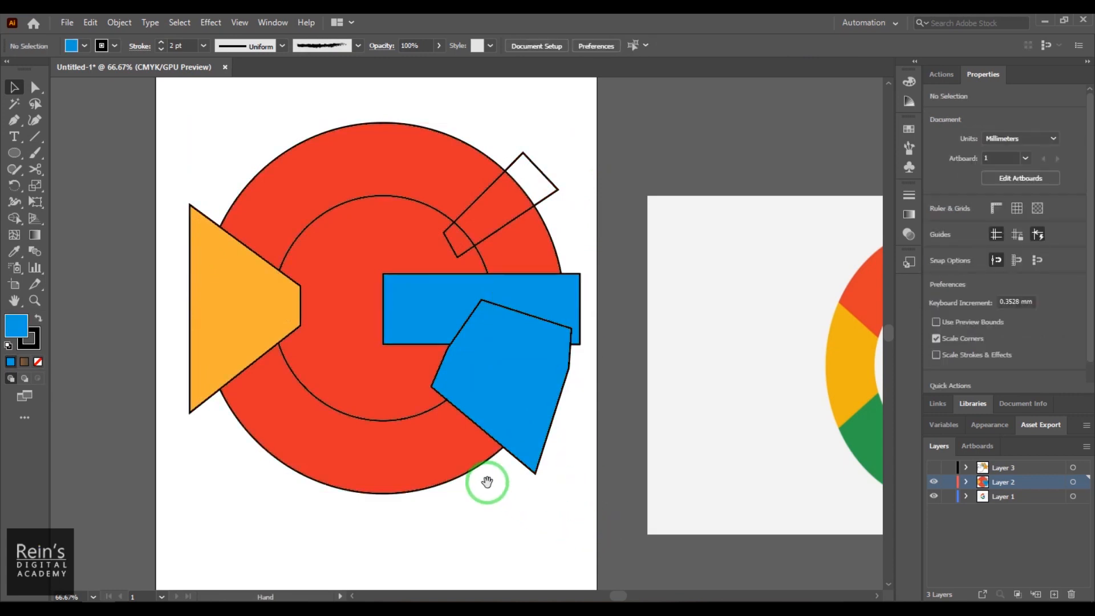
Select all logo construction shapes and turn off stroke splitting in merge mode in the Shape Builder tool options.
{"action": "left_click_drag", "start_coordinate": [487, 482], "coordinate": [517, 484]}
{"action": "left_click_drag", "start_coordinate": [388, 320], "coordinate": [596, 504]}
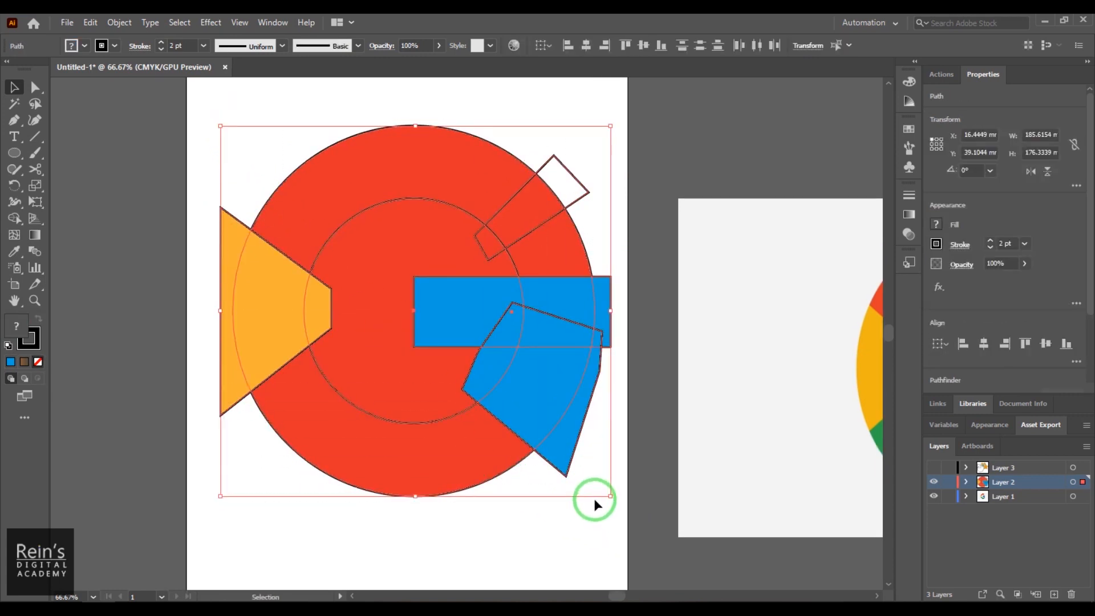
{"action": "left_click", "coordinate": [585, 196]}
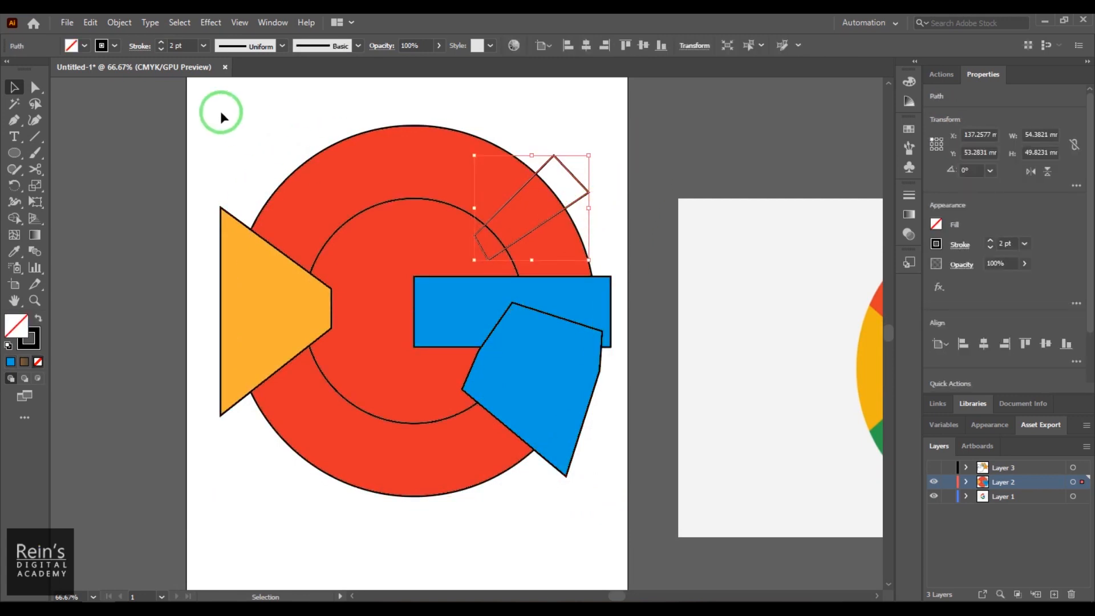
{"action": "left_click_drag", "start_coordinate": [207, 125], "coordinate": [624, 521]}
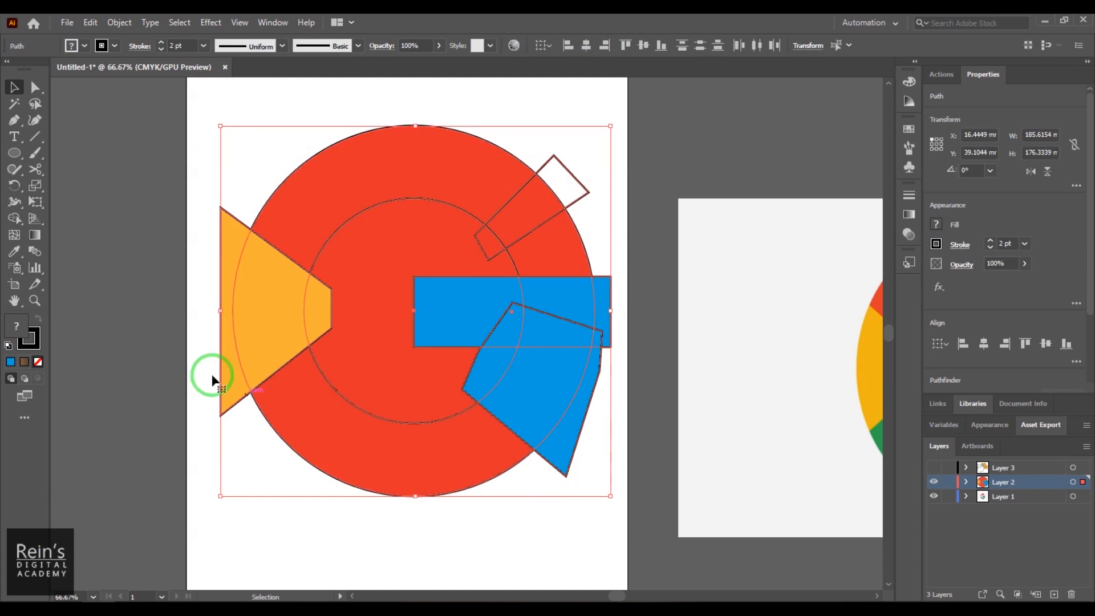
{"action": "double_click", "coordinate": [14, 219]}
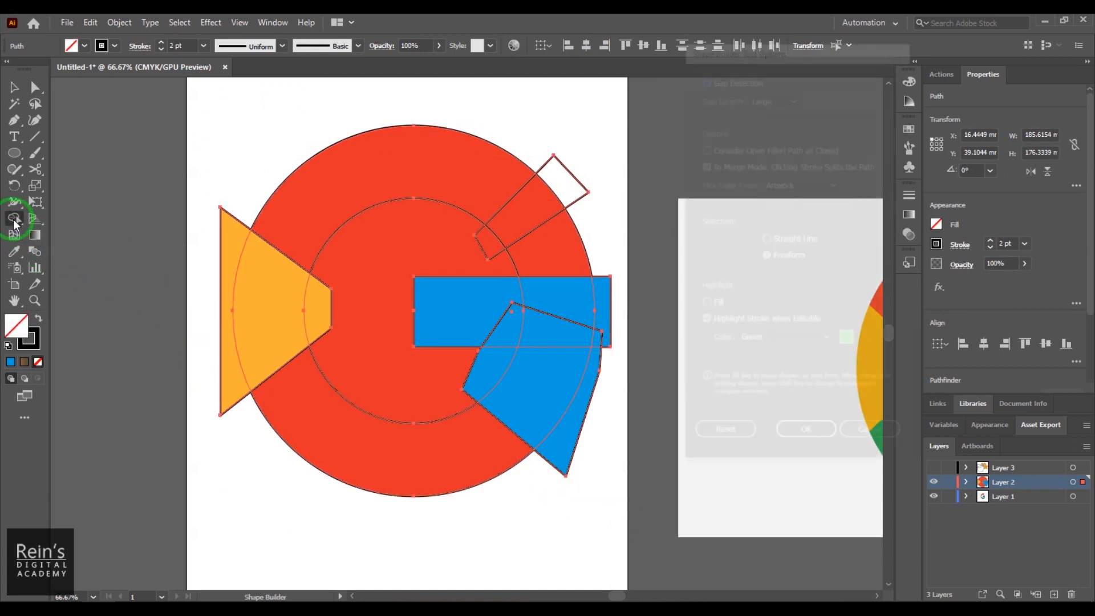
{"action": "left_click", "coordinate": [751, 167]}
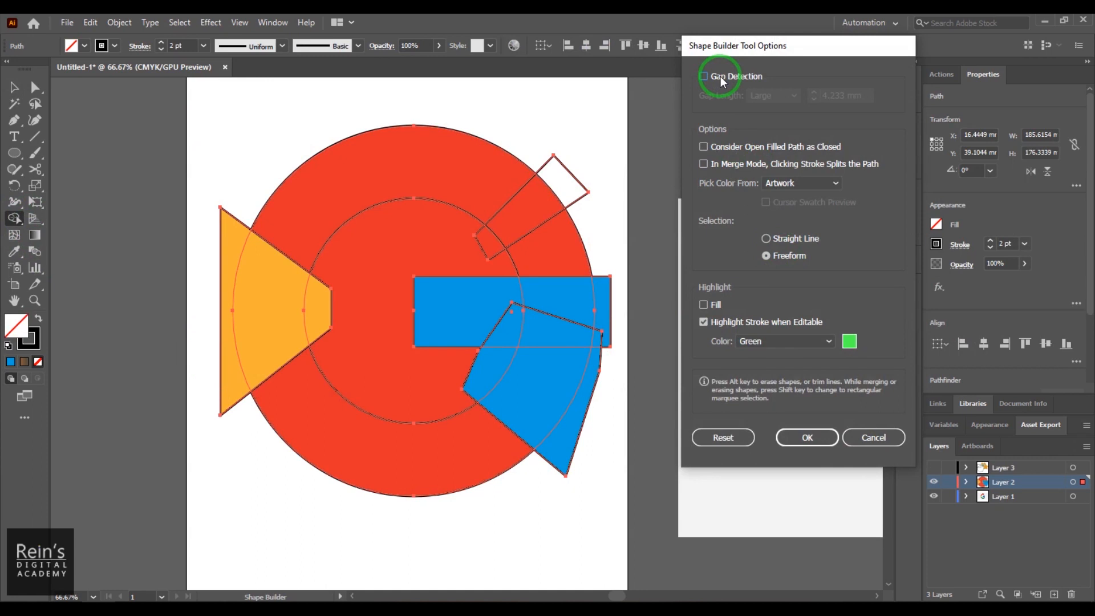
{"action": "left_click", "coordinate": [809, 438]}
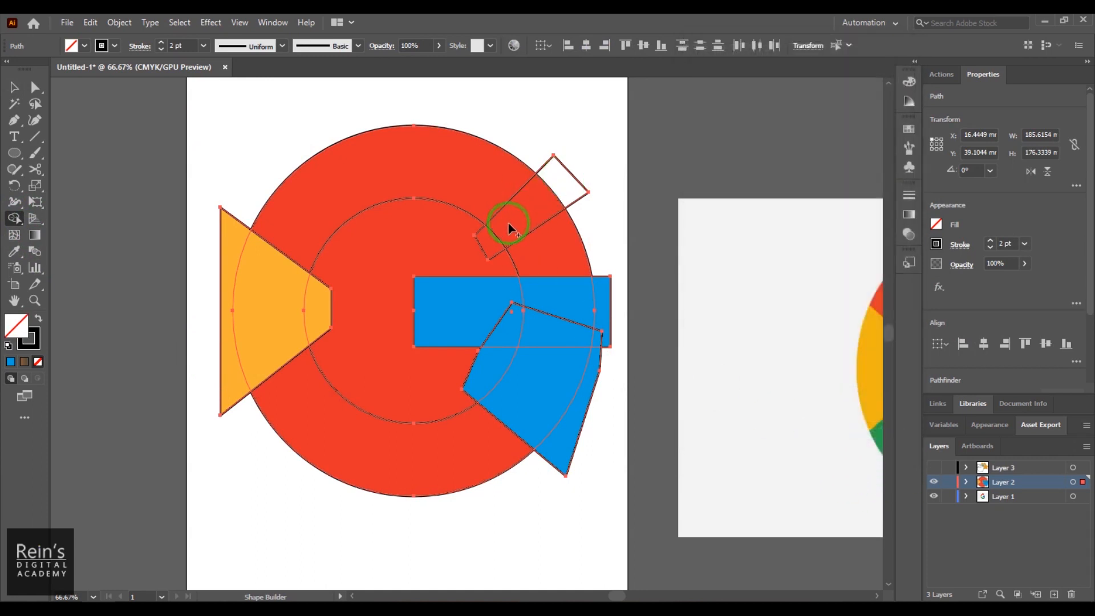
Turn on the Fill highlight in the Shape Builder tool options.
{"action": "double_click", "coordinate": [15, 220]}
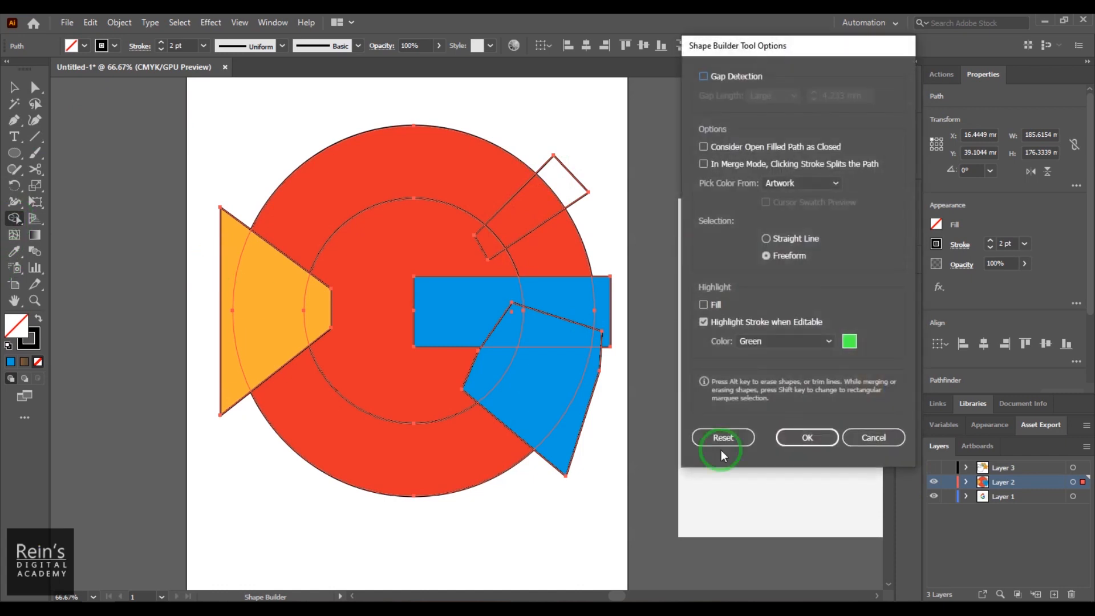
{"action": "left_click", "coordinate": [704, 304]}
{"action": "left_click", "coordinate": [807, 437]}
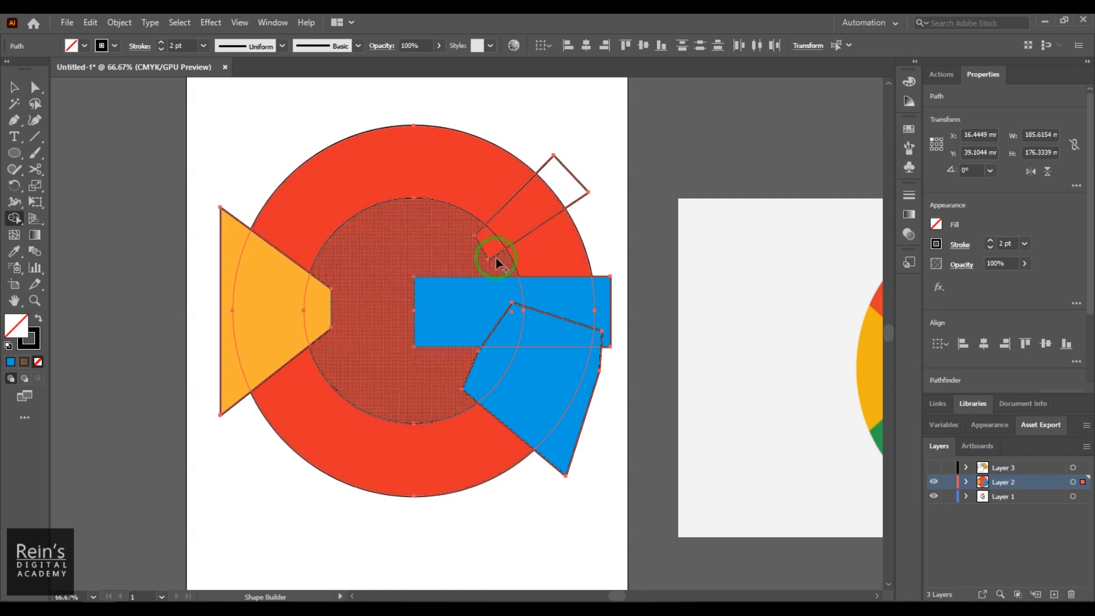
Erase the inner circle, the G's opening and the excess outside the ring with Shape Builder, and merge the blue regions into one shape.
{"action": "mouse_move", "coordinate": [571, 161]}
{"action": "left_mouse_down"}
{"action": "mouse_move", "coordinate": [552, 206]}
{"action": "mouse_move", "coordinate": [493, 244]}
{"action": "mouse_move", "coordinate": [511, 254]}
{"action": "left_mouse_up"}
{"action": "mouse_move", "coordinate": [574, 245]}
{"action": "left_mouse_down"}
{"action": "mouse_move", "coordinate": [477, 257]}
{"action": "mouse_move", "coordinate": [564, 268]}
{"action": "left_mouse_up"}
{"action": "left_click", "coordinate": [320, 305], "text": "alt"}
{"action": "left_click", "coordinate": [226, 330], "text": "alt"}
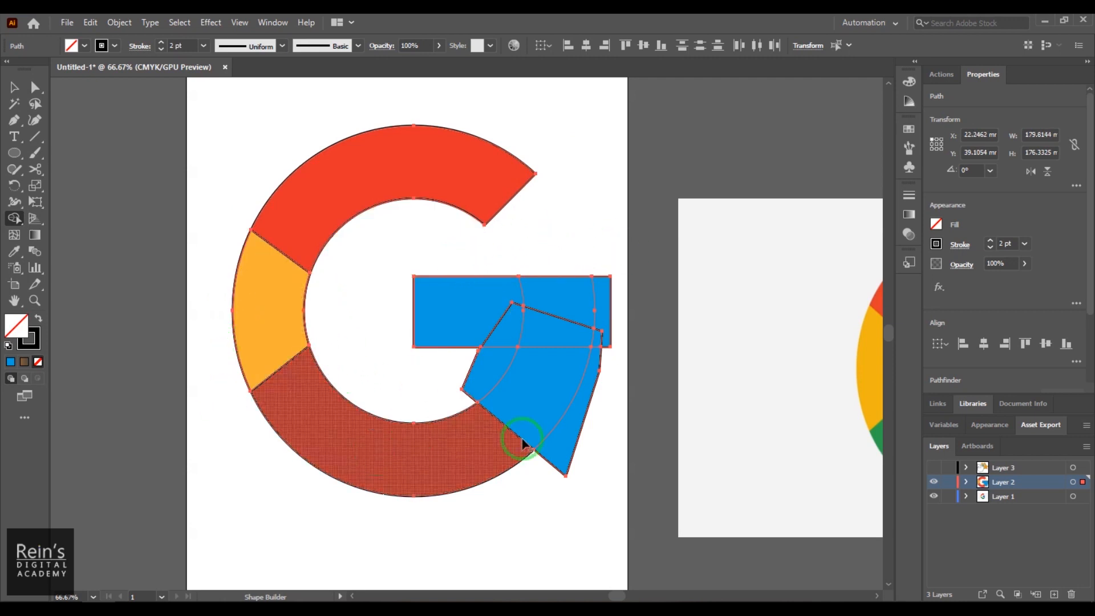
{"action": "left_click_drag", "start_coordinate": [596, 365], "coordinate": [602, 288]}
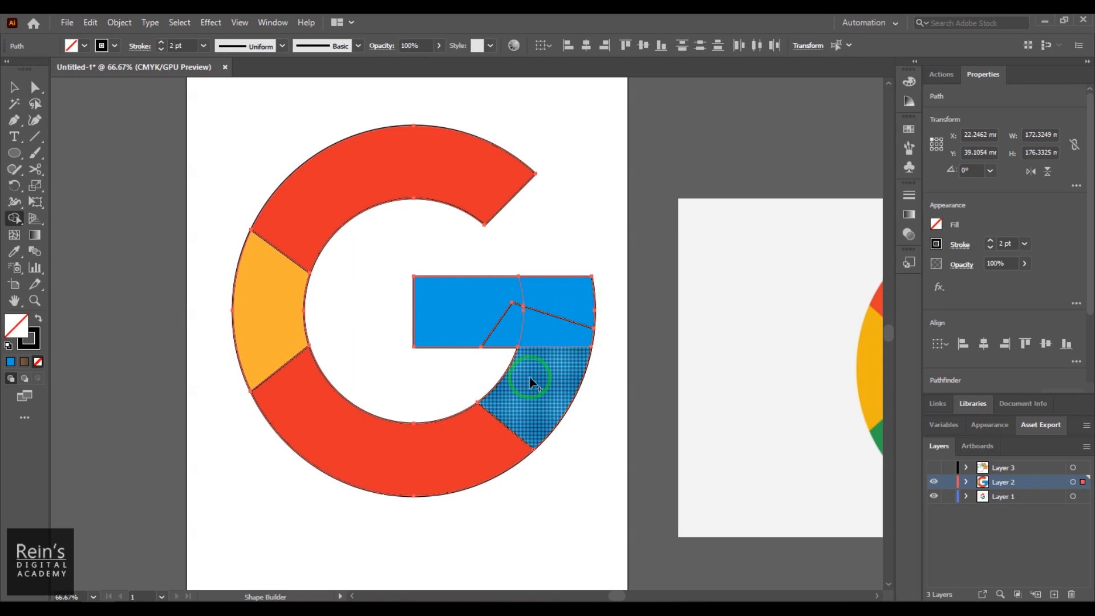
{"action": "mouse_move", "coordinate": [438, 308]}
{"action": "left_mouse_down"}
{"action": "mouse_move", "coordinate": [500, 320]}
{"action": "mouse_move", "coordinate": [553, 307]}
{"action": "mouse_move", "coordinate": [535, 378]}
{"action": "mouse_move", "coordinate": [614, 449]}
{"action": "left_mouse_up"}
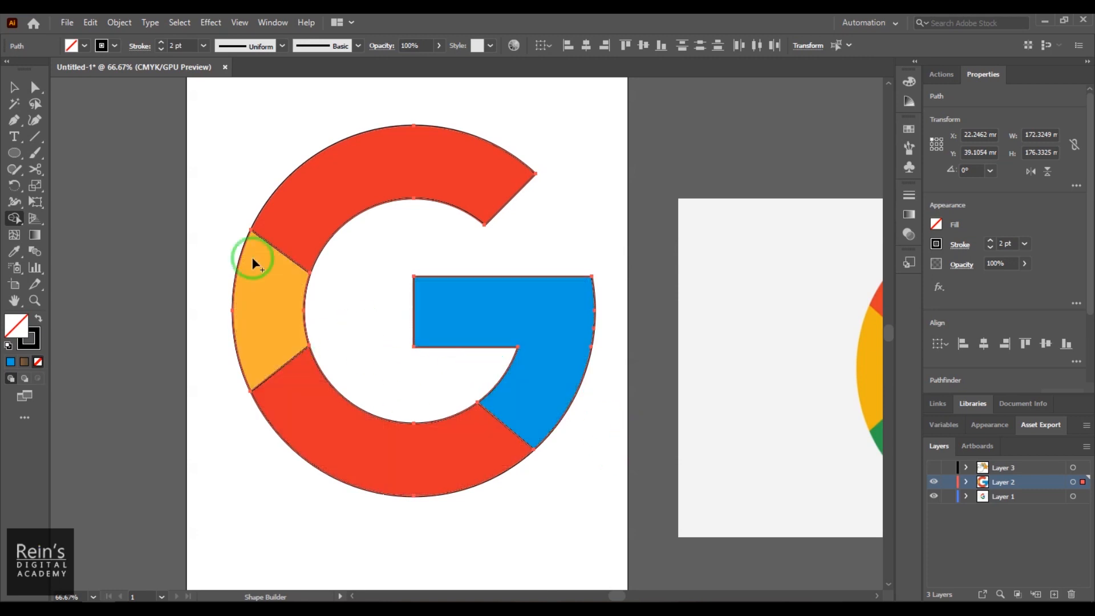
Try moving the lower red arc away from the logo, and undo the move.
{"action": "left_click", "coordinate": [16, 96]}
{"action": "left_click", "coordinate": [343, 488]}
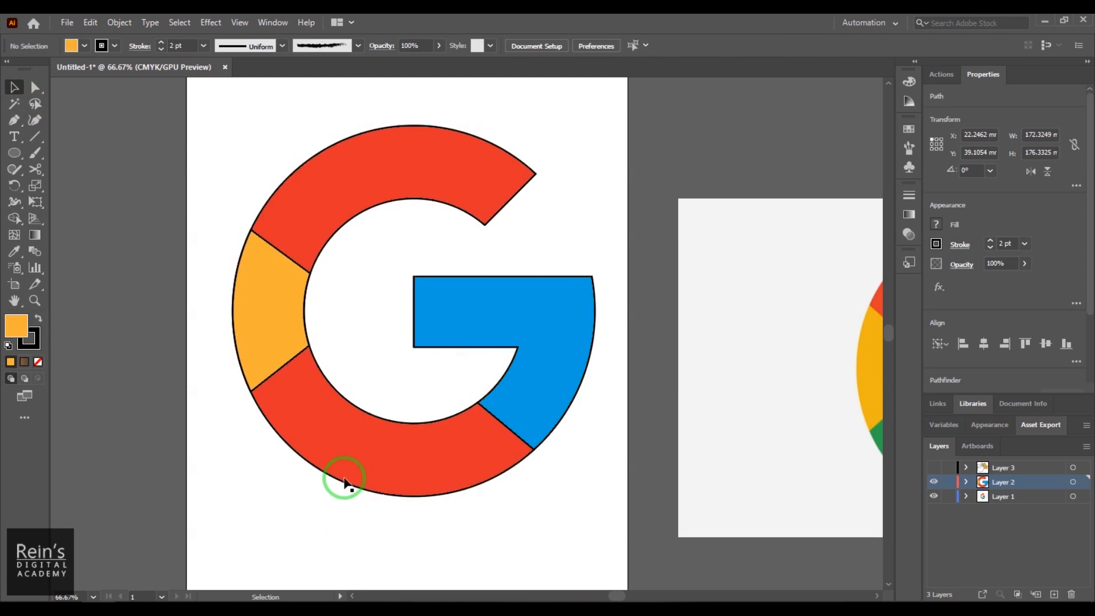
{"action": "left_click_drag", "start_coordinate": [344, 487], "coordinate": [330, 527]}
{"action": "key", "text": "a"}
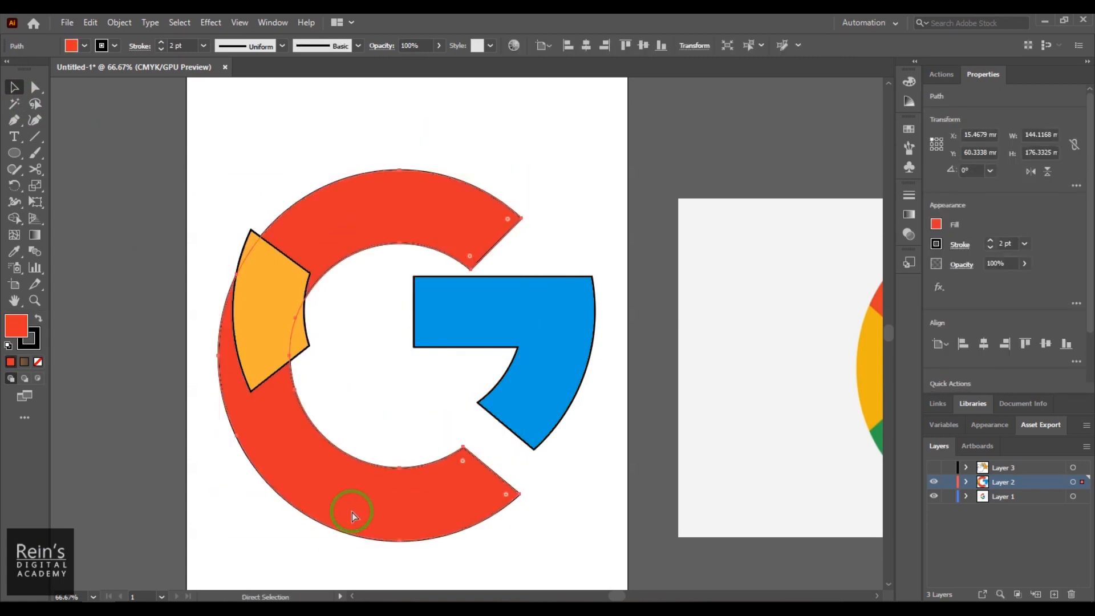
{"action": "key", "text": "ctrl+z"}
{"action": "key", "text": "v"}
{"action": "left_click", "coordinate": [399, 515]}
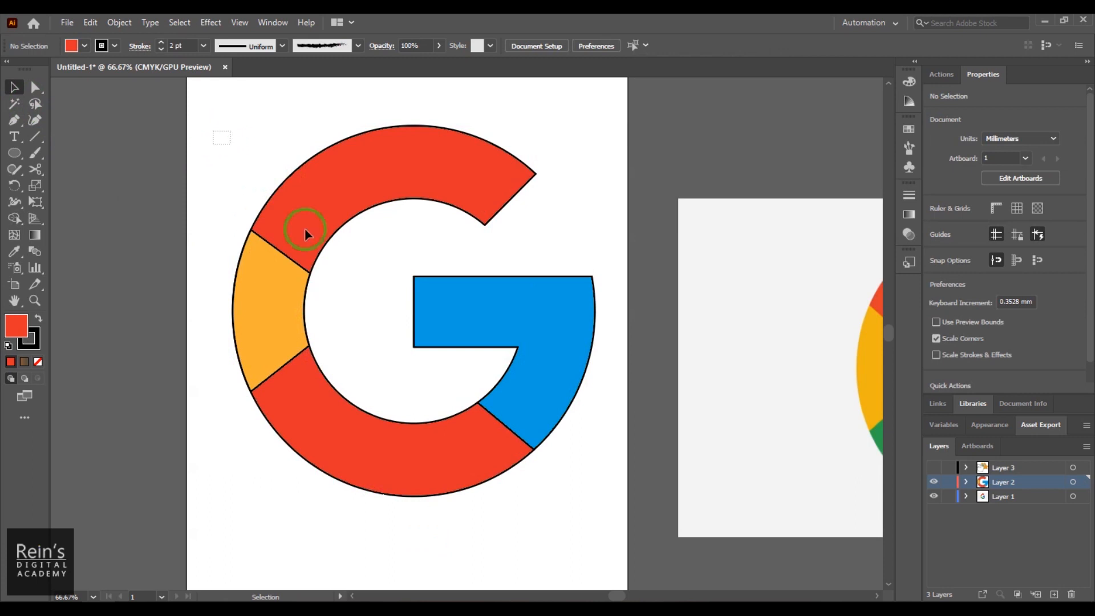
Separate the lower red arc from the upper one with Shape Builder, test it by moving it down, and undo the move.
{"action": "left_click_drag", "start_coordinate": [212, 123], "coordinate": [603, 515]}
{"action": "left_click", "coordinate": [14, 219]}
{"action": "left_click", "coordinate": [361, 438]}
{"action": "left_click", "coordinate": [14, 92]}
{"action": "left_click", "coordinate": [213, 499]}
{"action": "left_click_drag", "start_coordinate": [360, 461], "coordinate": [363, 519]}
{"action": "key", "text": "ctrl+z"}
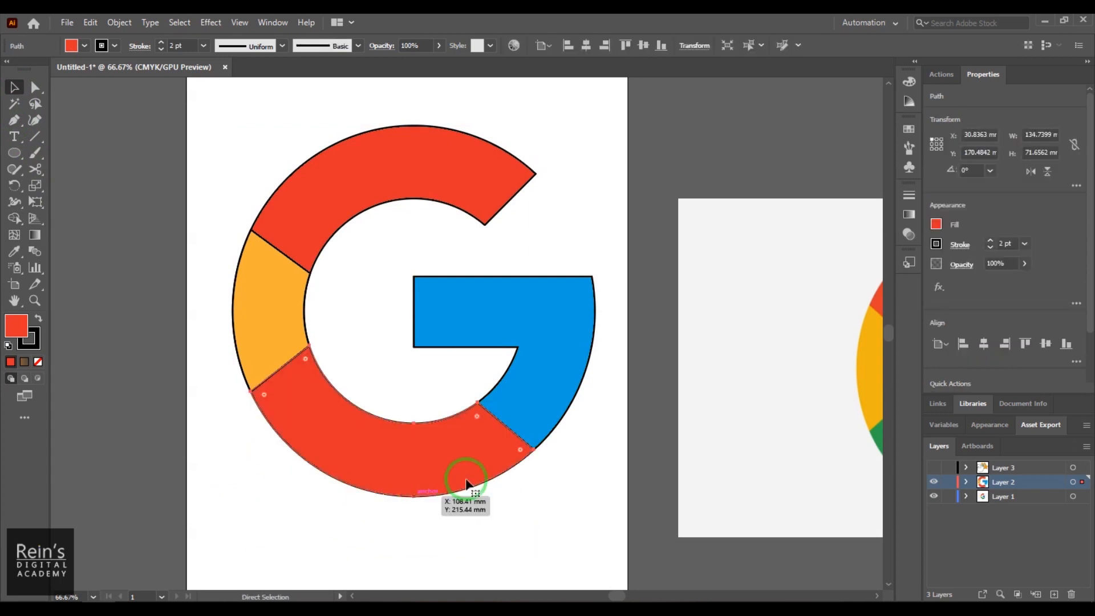
Fill the lower arc with a green swatch to match the reference logo, and deselect it.
{"action": "scroll", "coordinate": [466, 484], "scroll_direction": "right", "scroll_amount": 4}
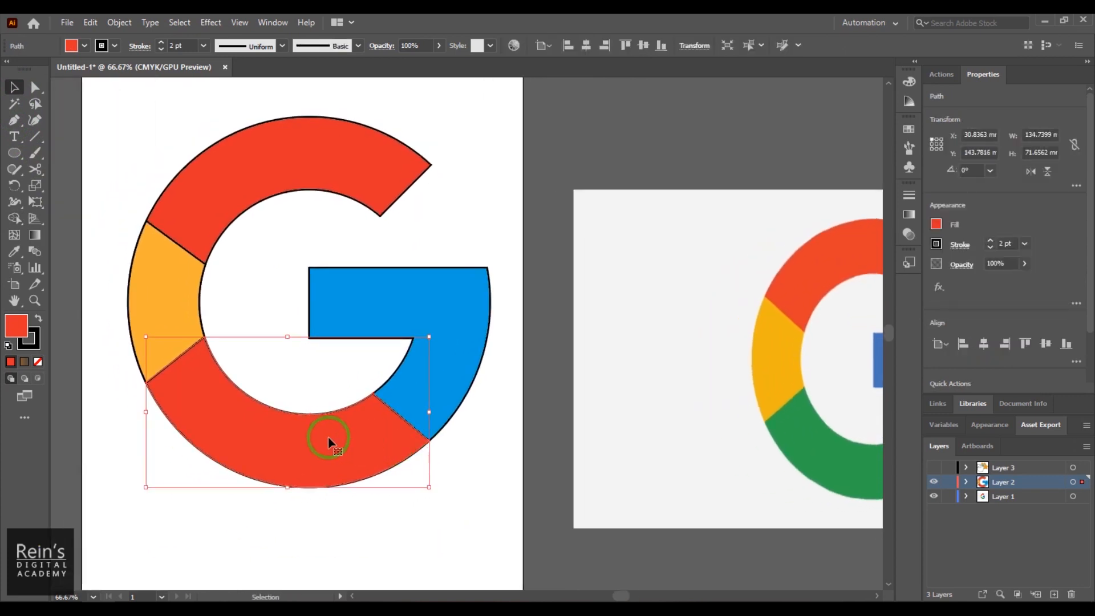
{"action": "left_click", "coordinate": [84, 45]}
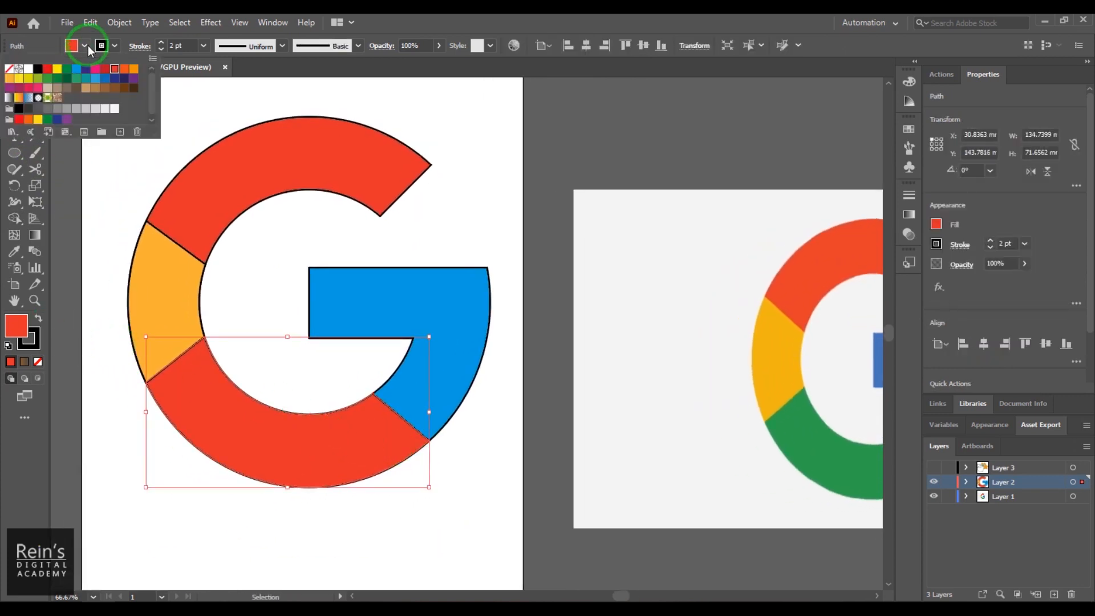
{"action": "left_click", "coordinate": [78, 84]}
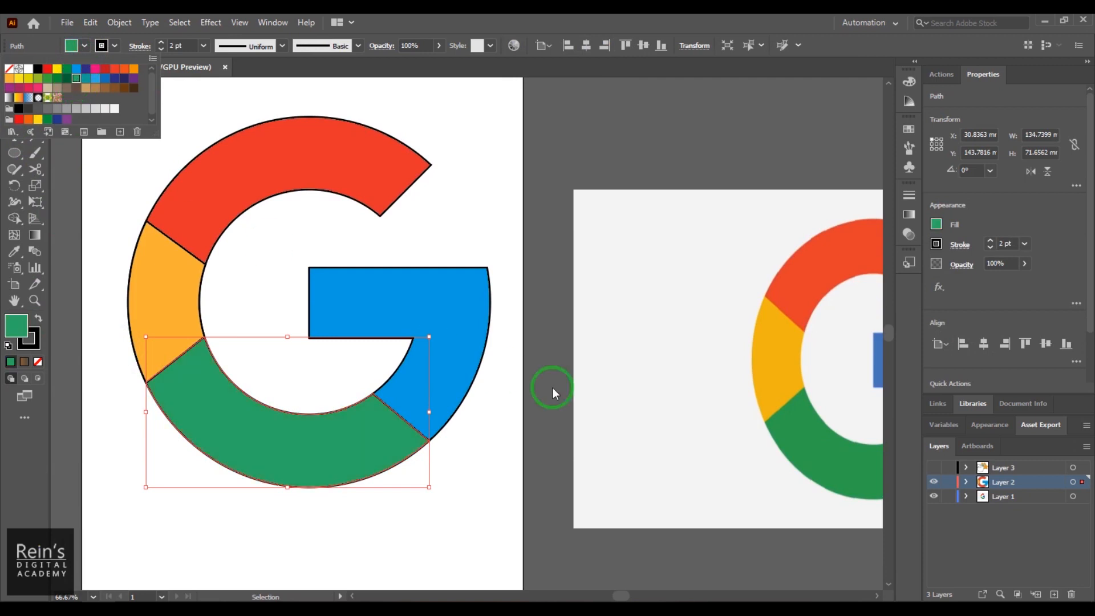
{"action": "left_click", "coordinate": [631, 423]}
Remove the stroke from all pieces of the Google logo and deselect them.
{"action": "scroll", "coordinate": [402, 311], "scroll_direction": "left", "scroll_amount": 5}
{"action": "left_click_drag", "start_coordinate": [240, 114], "coordinate": [635, 505]}
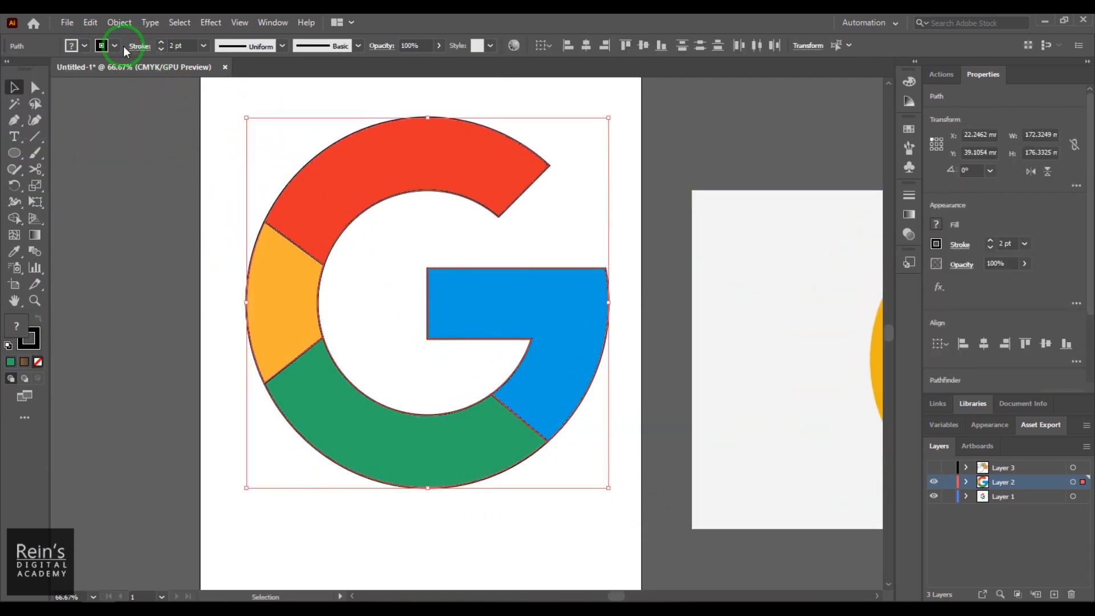
{"action": "left_click", "coordinate": [115, 48]}
{"action": "left_click", "coordinate": [9, 68]}
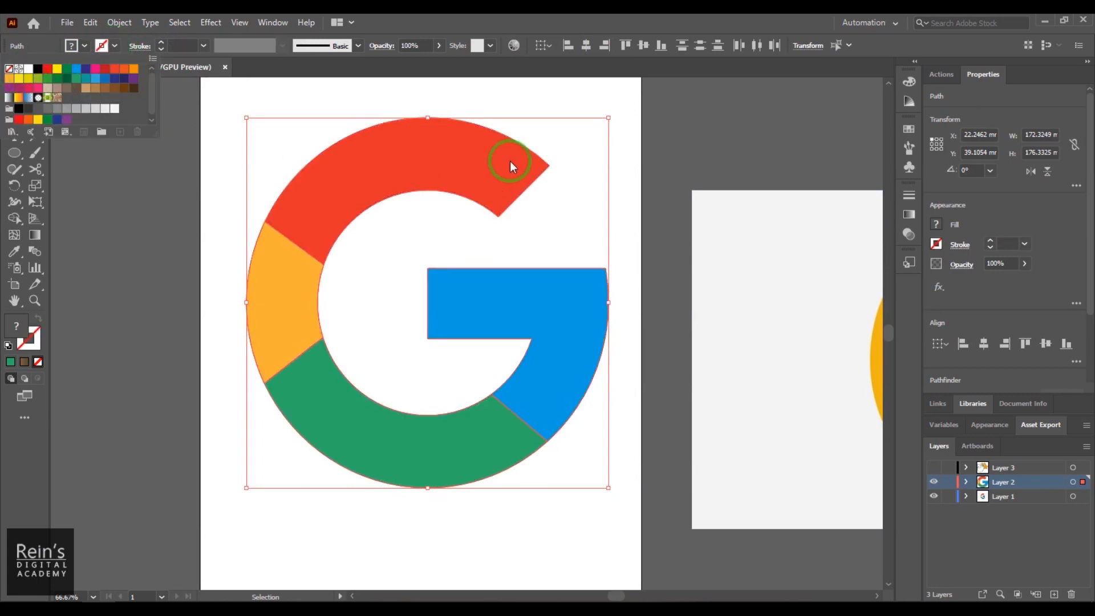
{"action": "left_click", "coordinate": [638, 132]}
{"action": "left_click", "coordinate": [419, 535]}
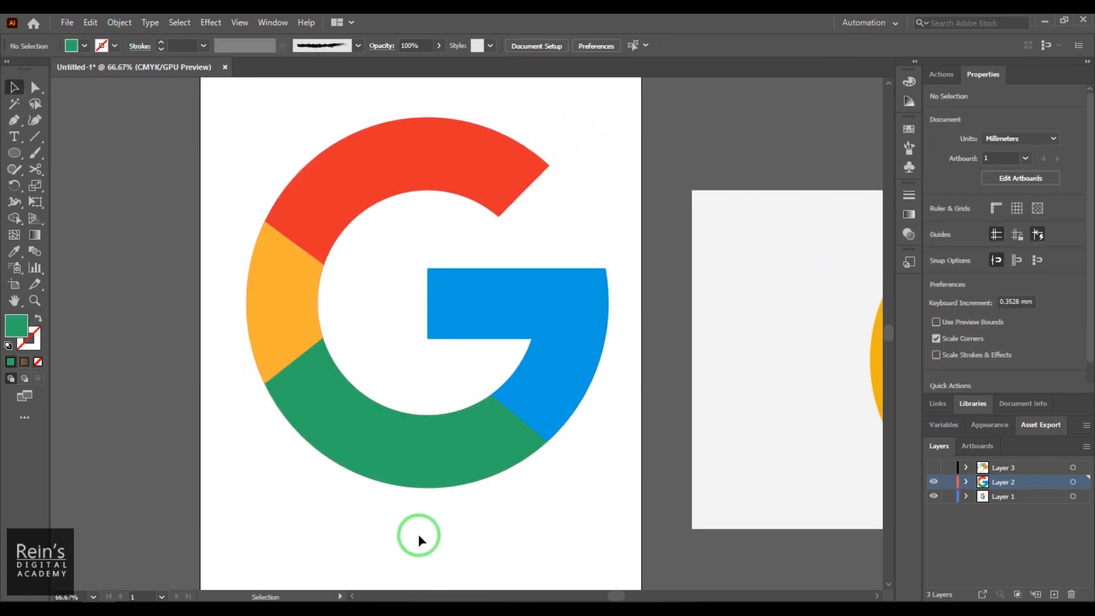